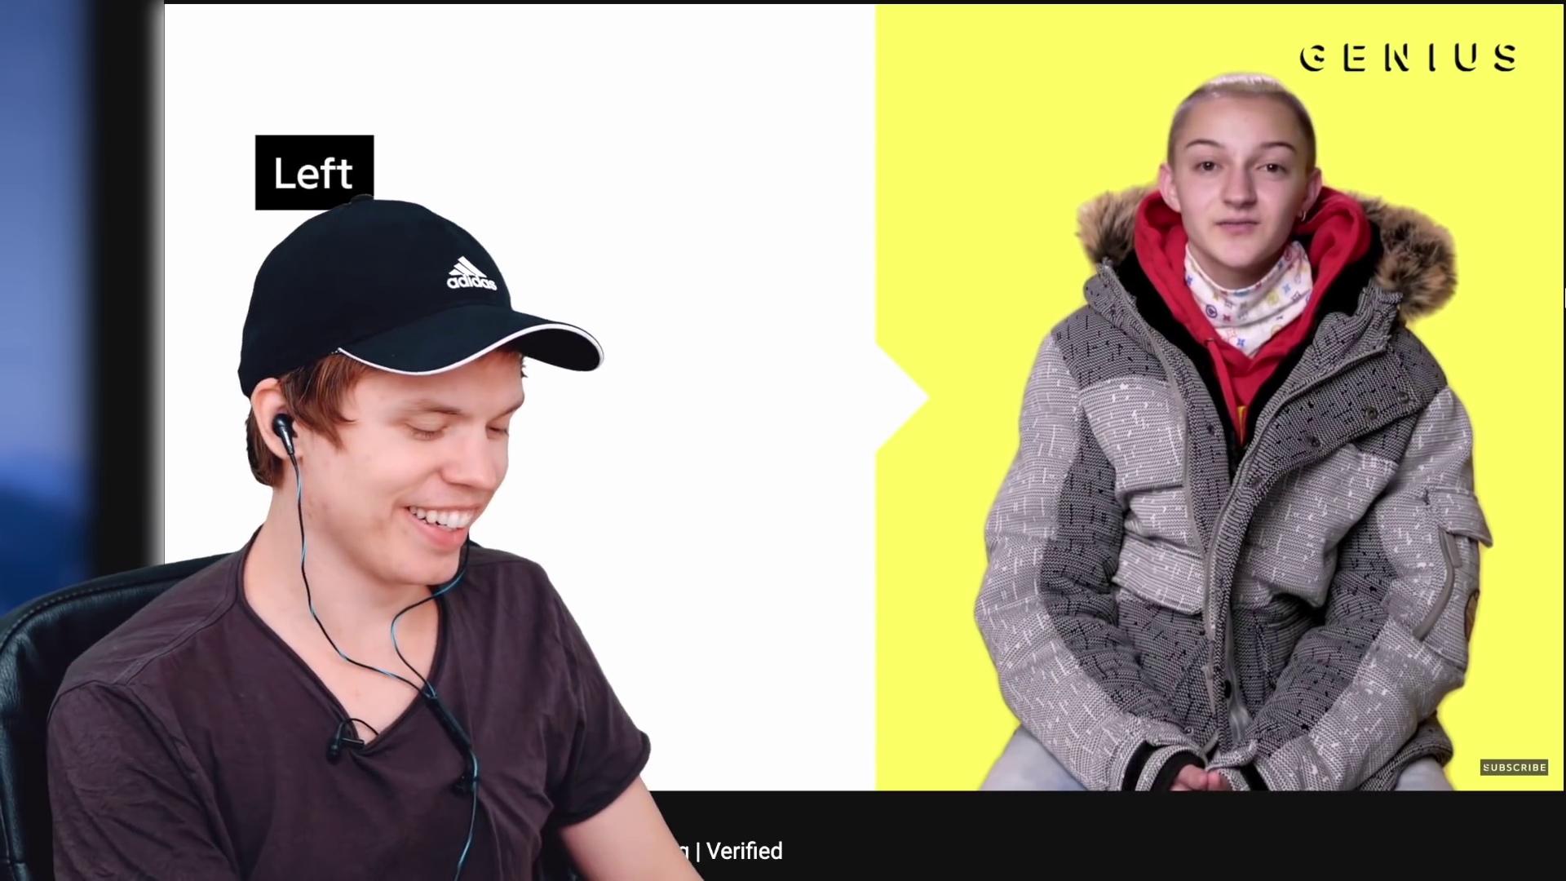
Step: Examine the waveform of the interview recording for the pauses and boundaries between phrases
key("space")
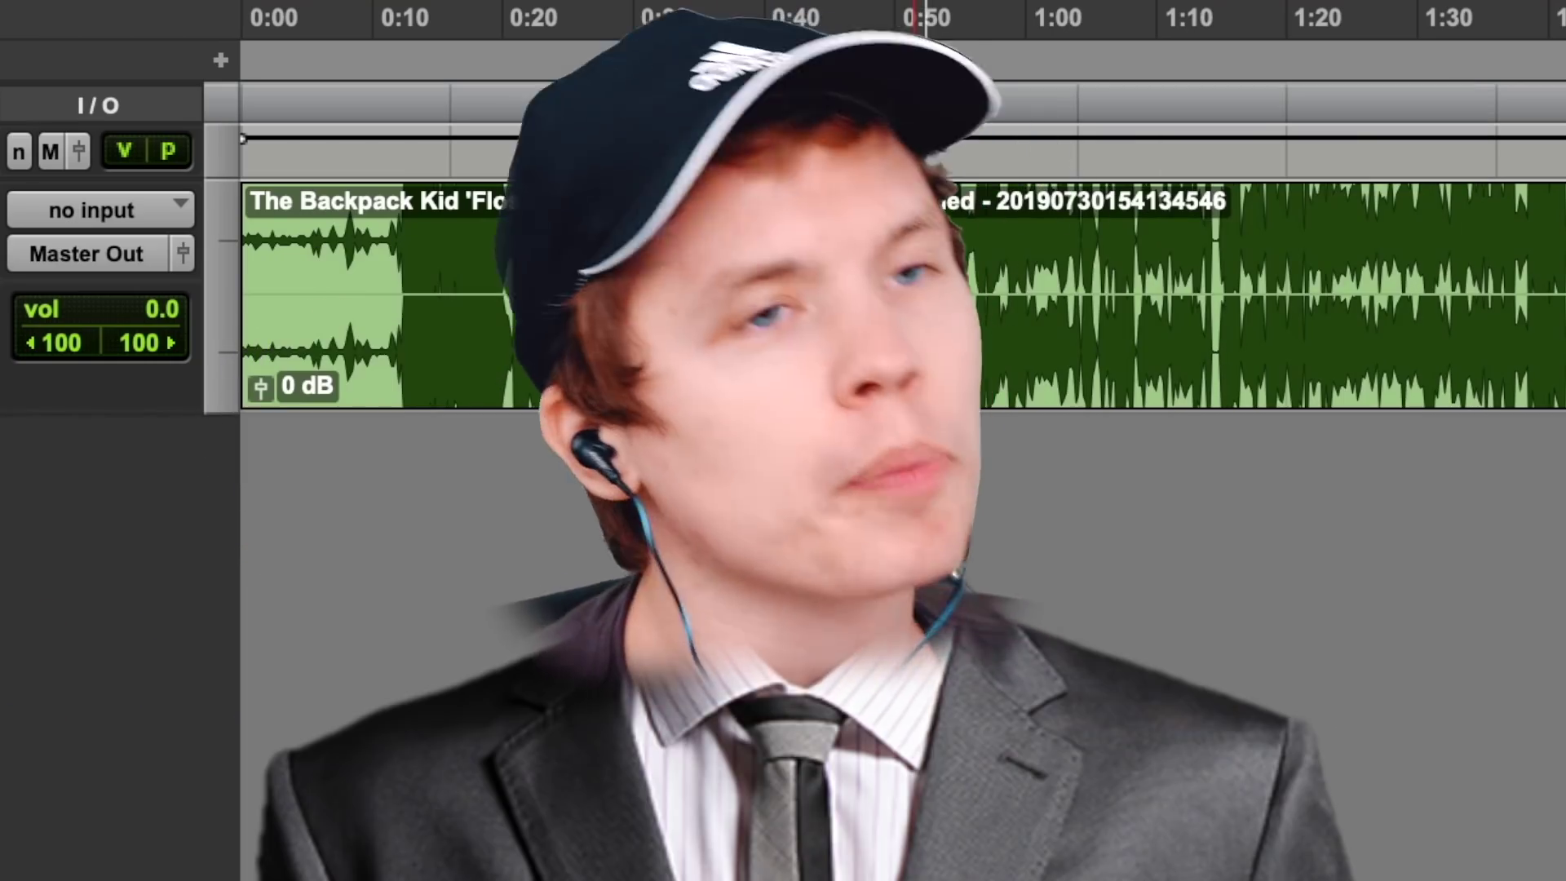
left_click(615, 285)
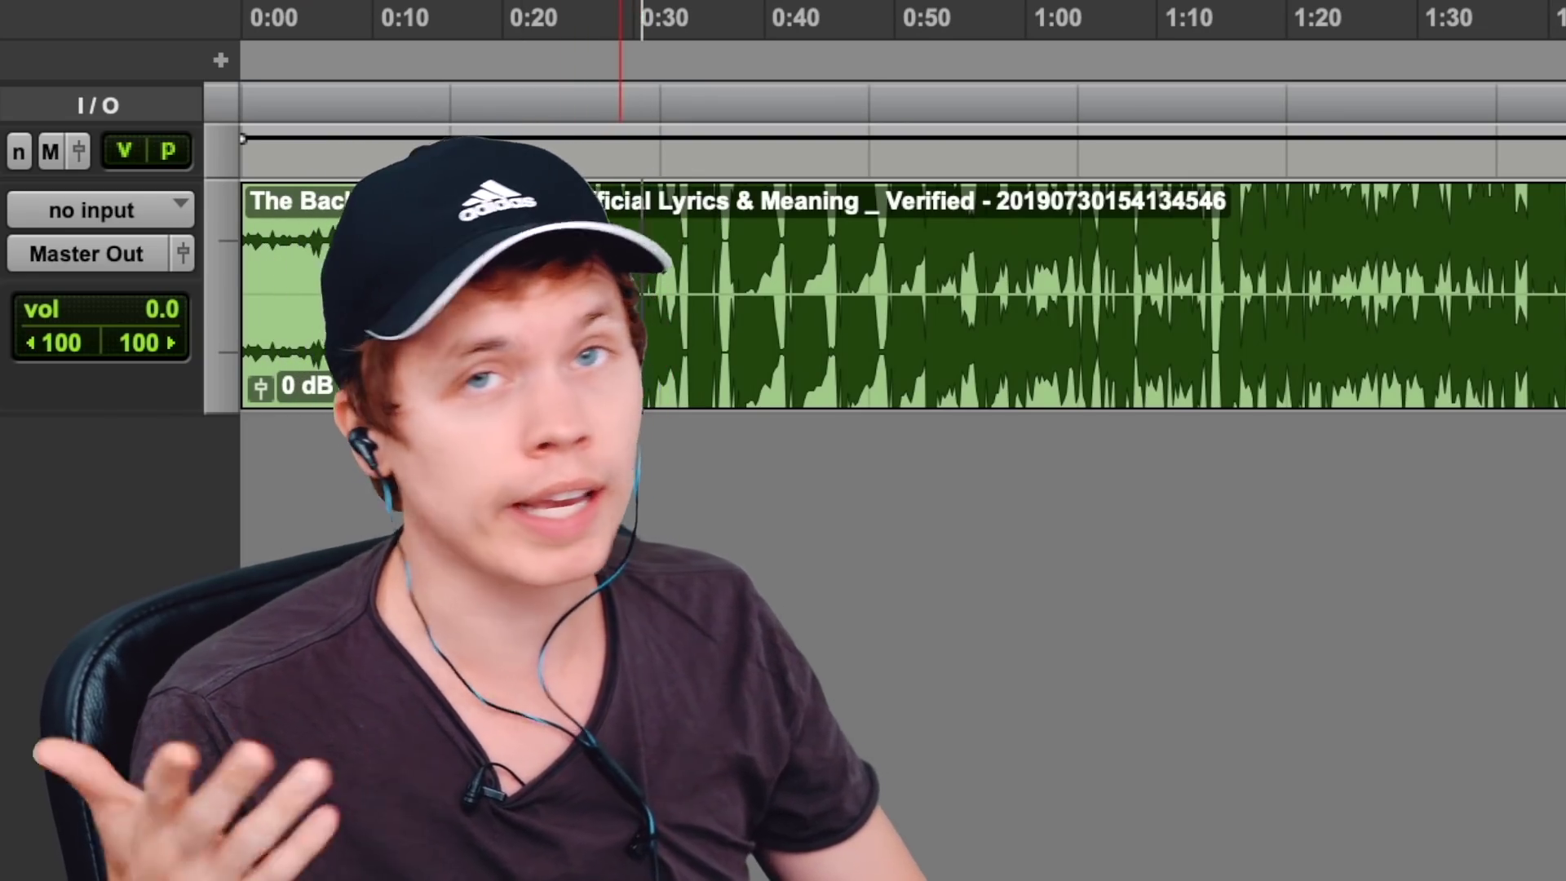
key("ctrl+bracketright")
key("ctrl+bracketright")
key("ctrl+bracketright")
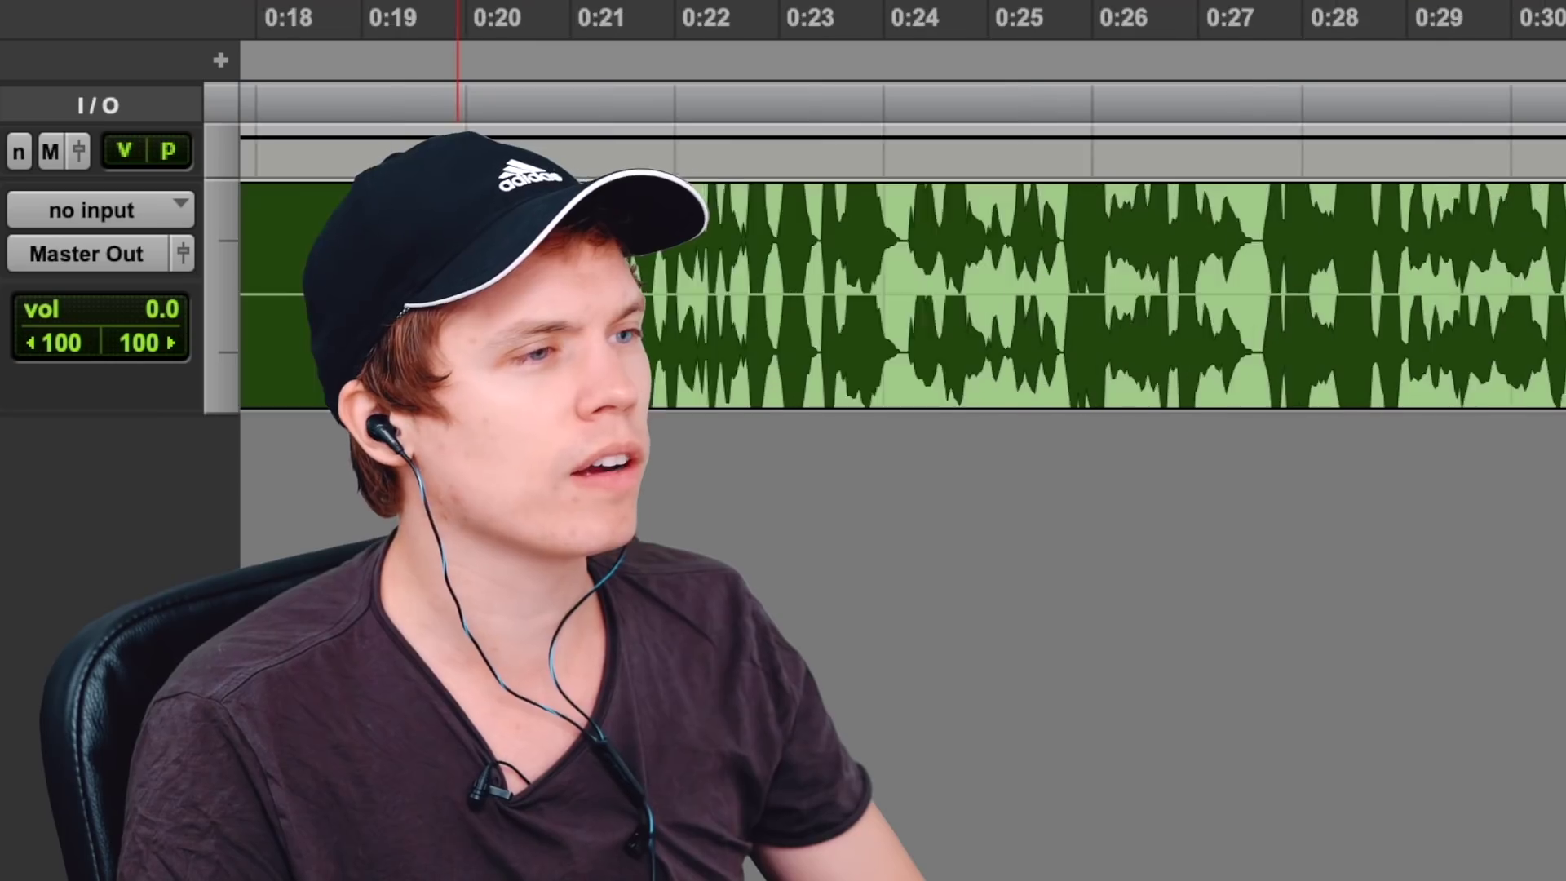
key("ctrl+bracketleft")
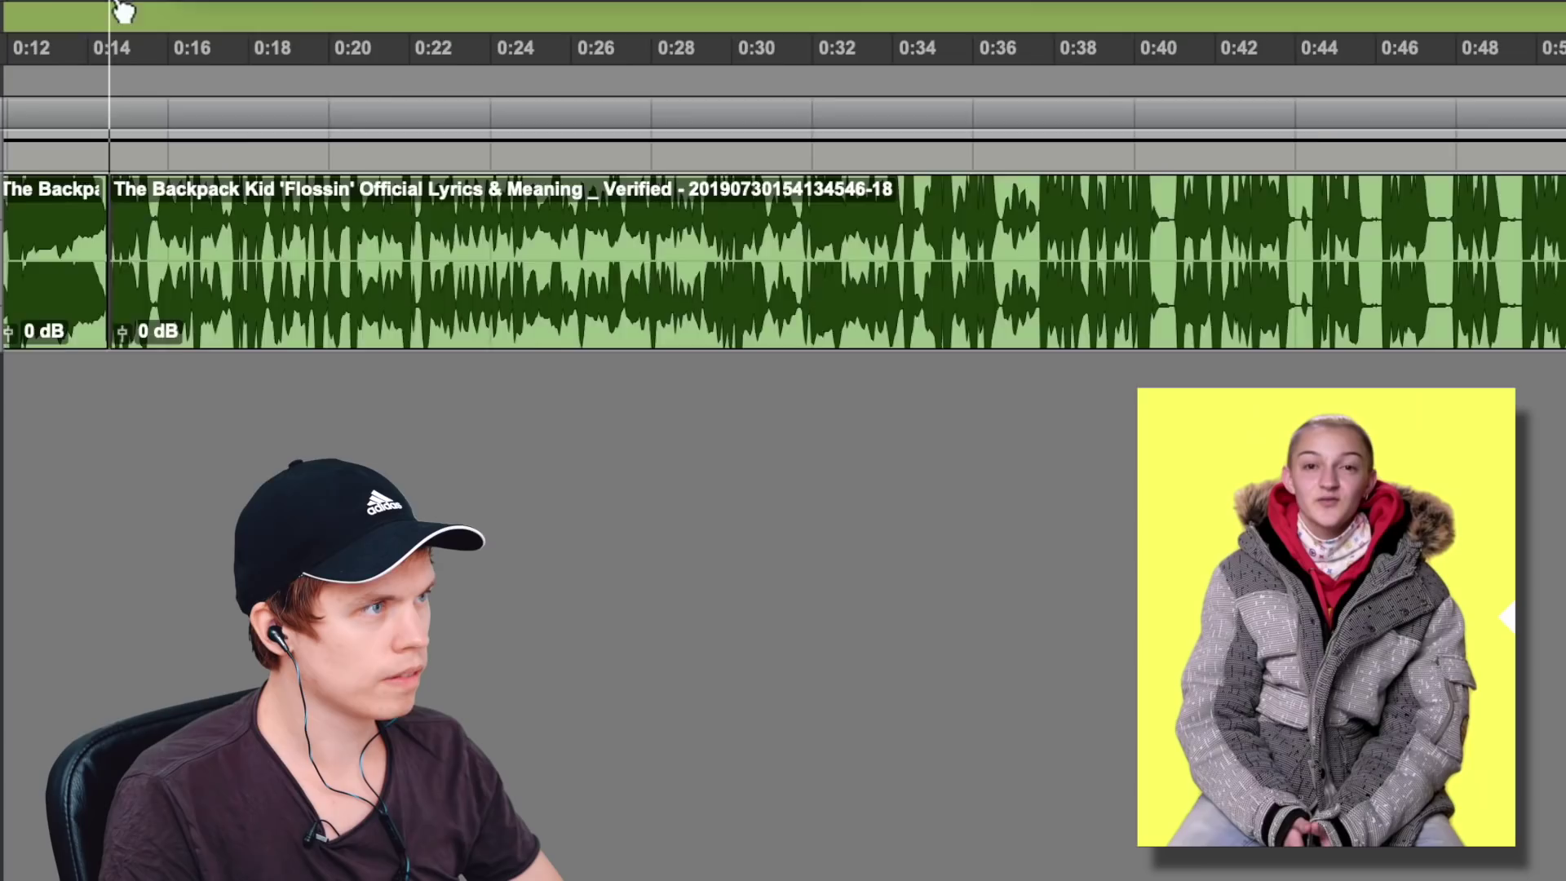
key("super+bracketright")
key("super+bracketright")
key("super+bracketright")
key("super+bracketright")
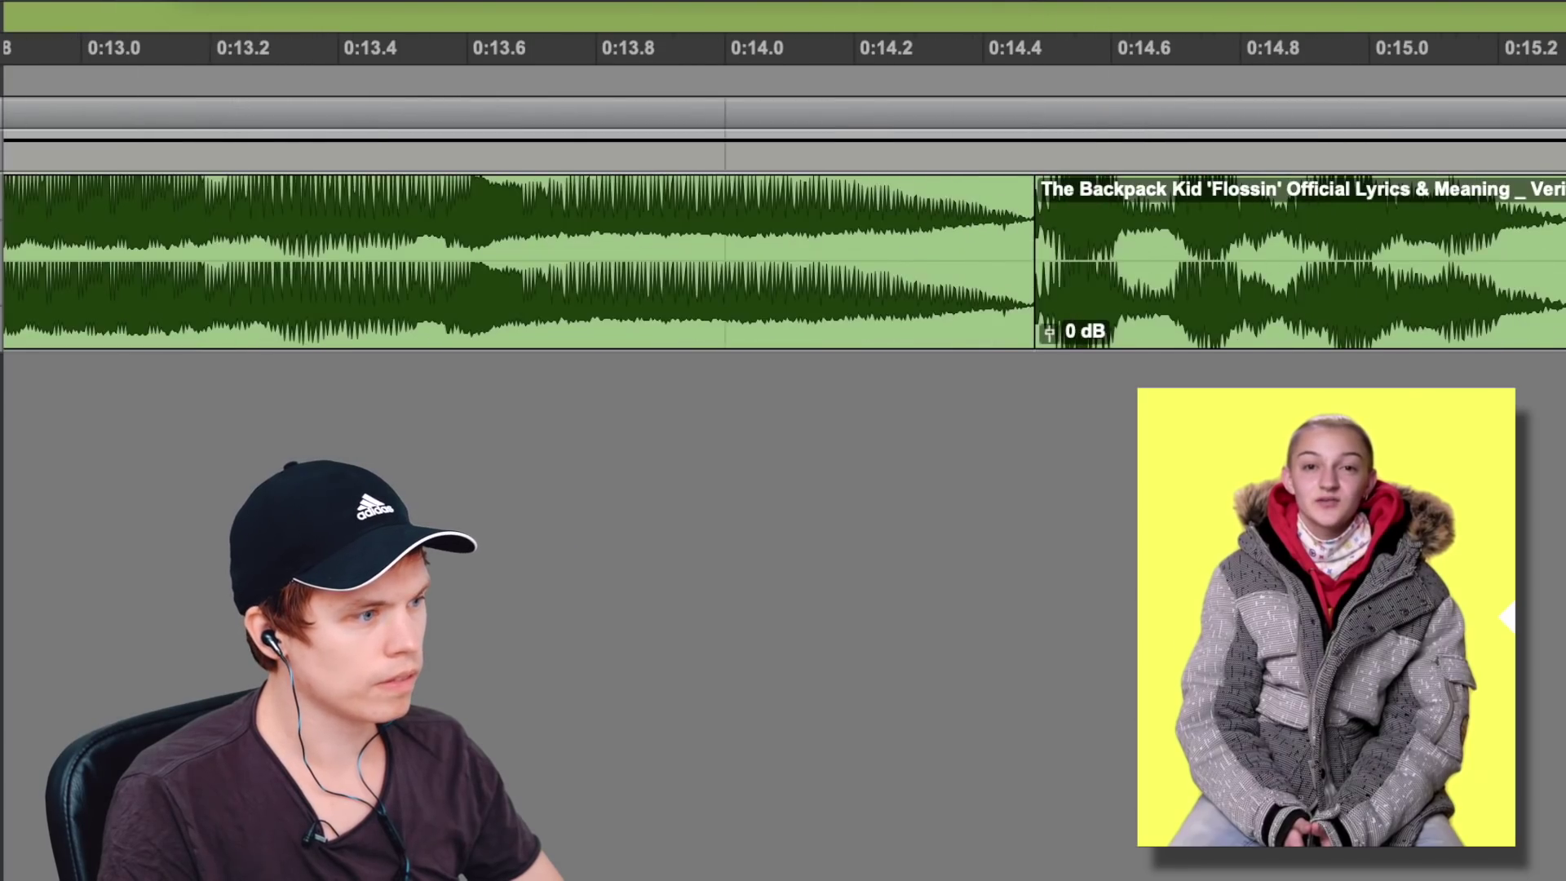
scroll(783, 261, "right", 10)
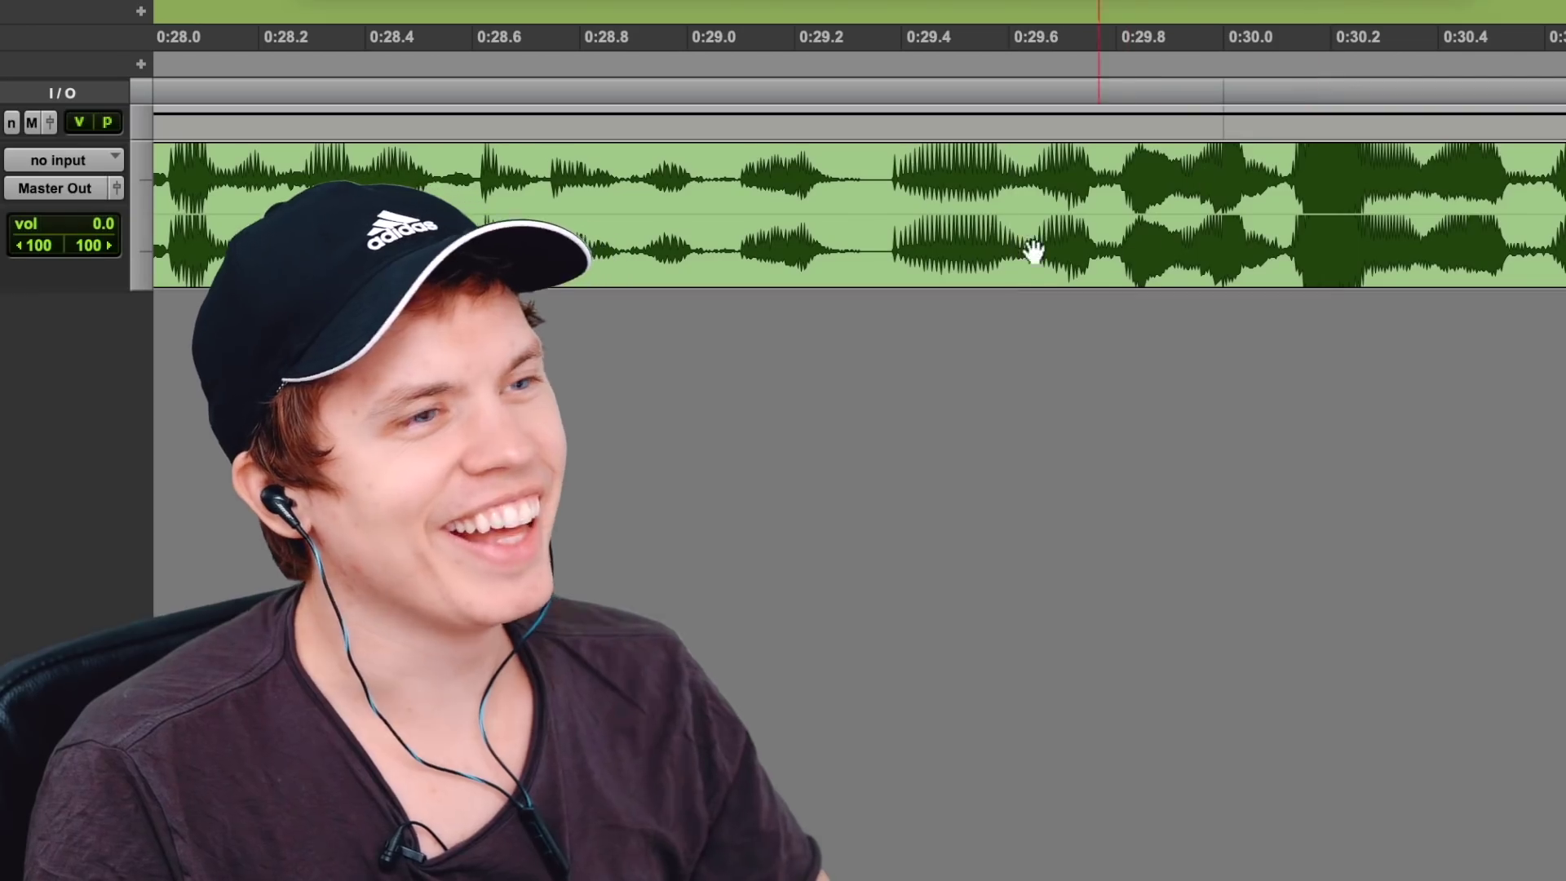
Step: Select the short, quieter phrase between two pauses in the interview clip and delete it
left_click(1013, 155)
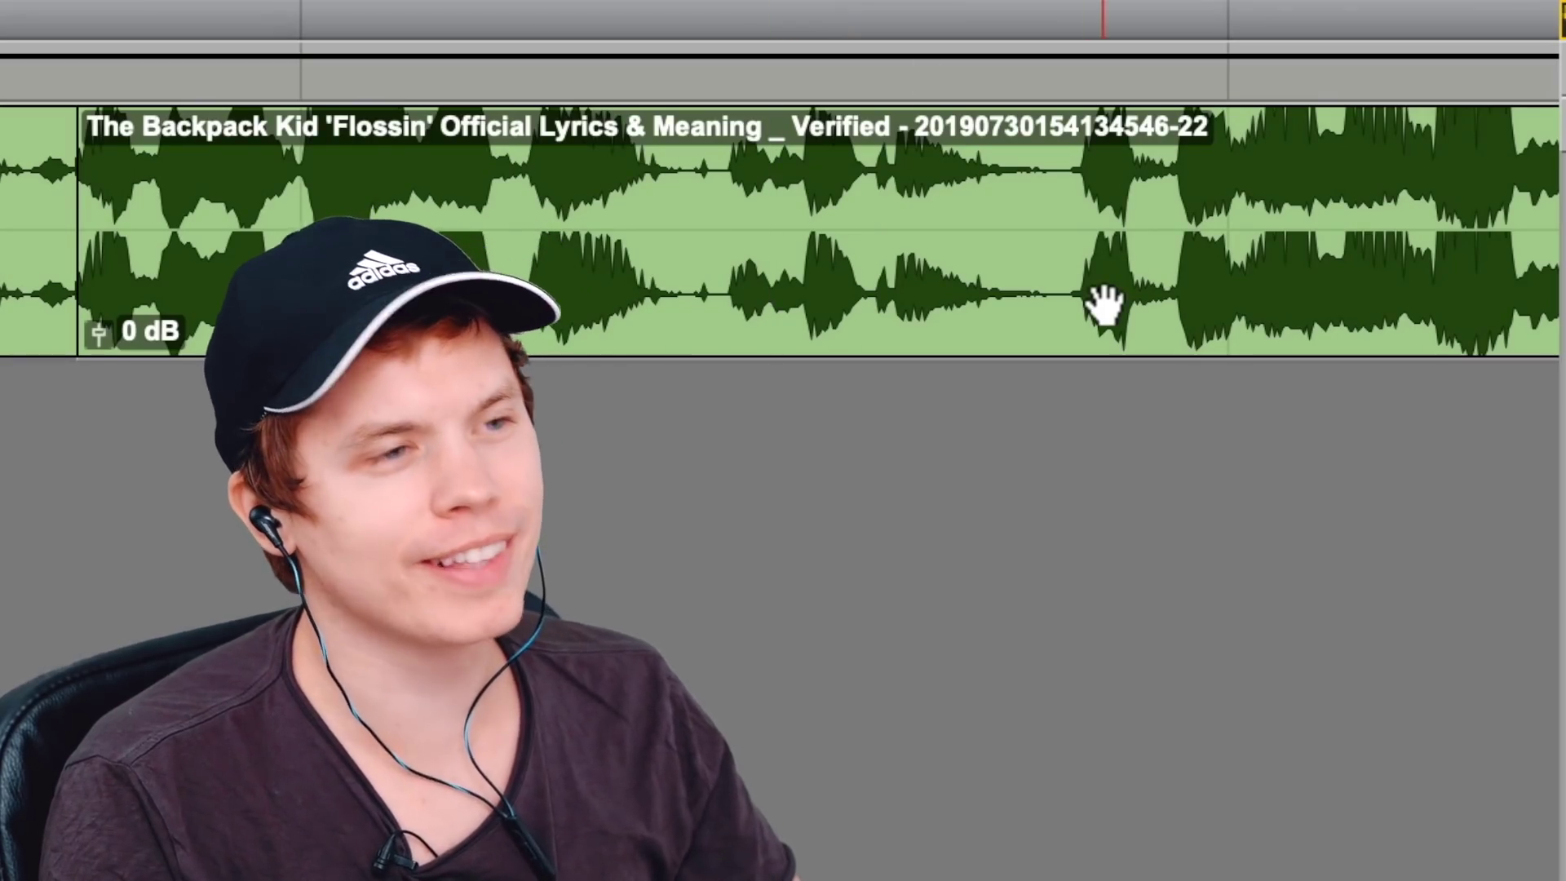
left_click_drag(1063, 306, 717, 308)
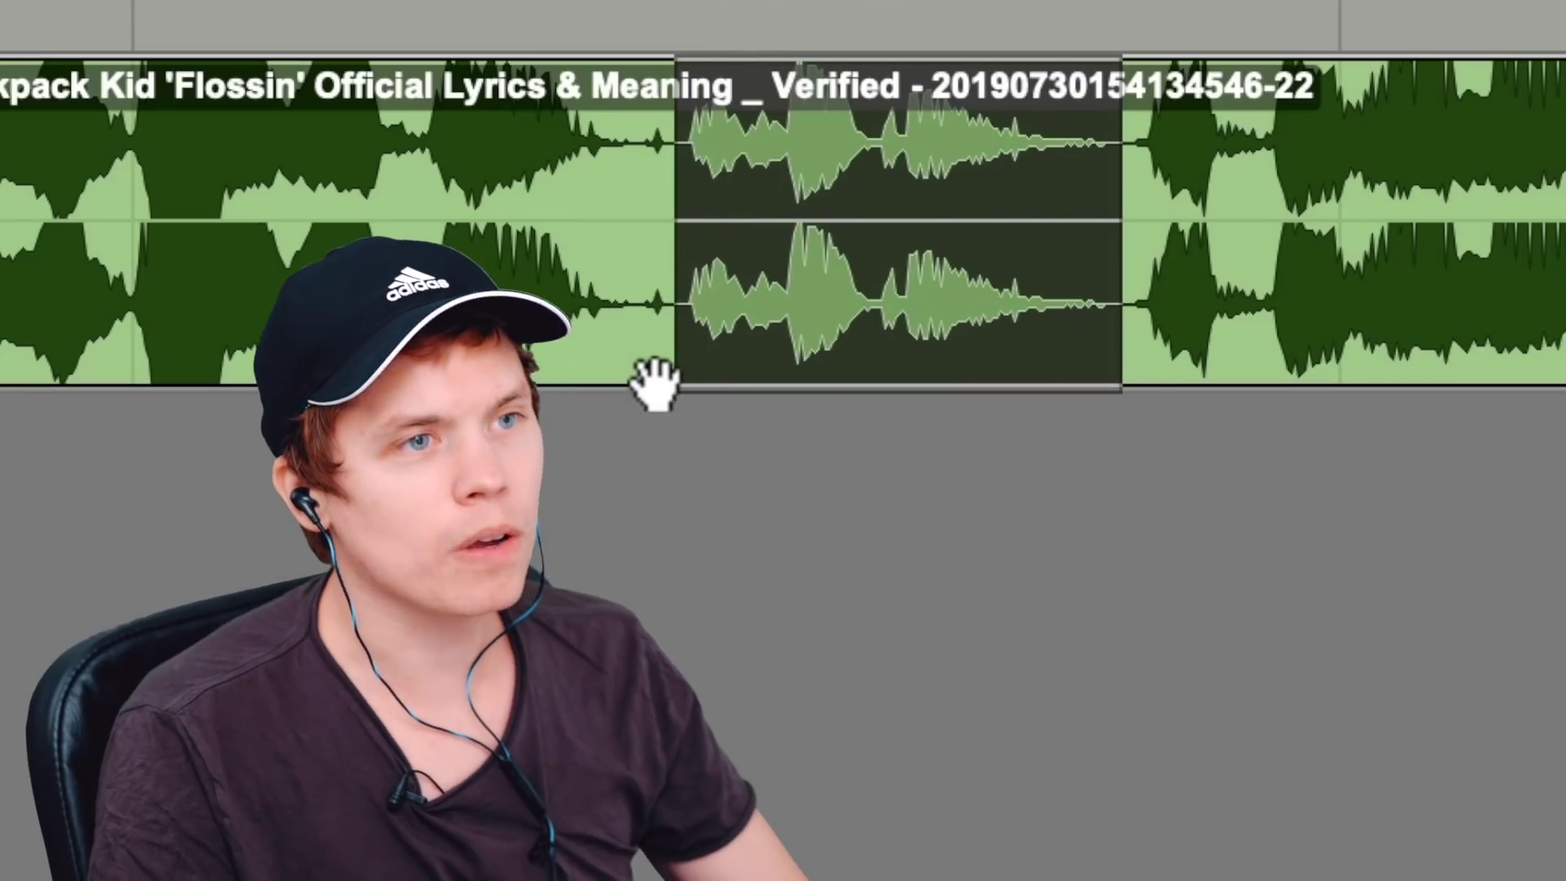
key("Delete")
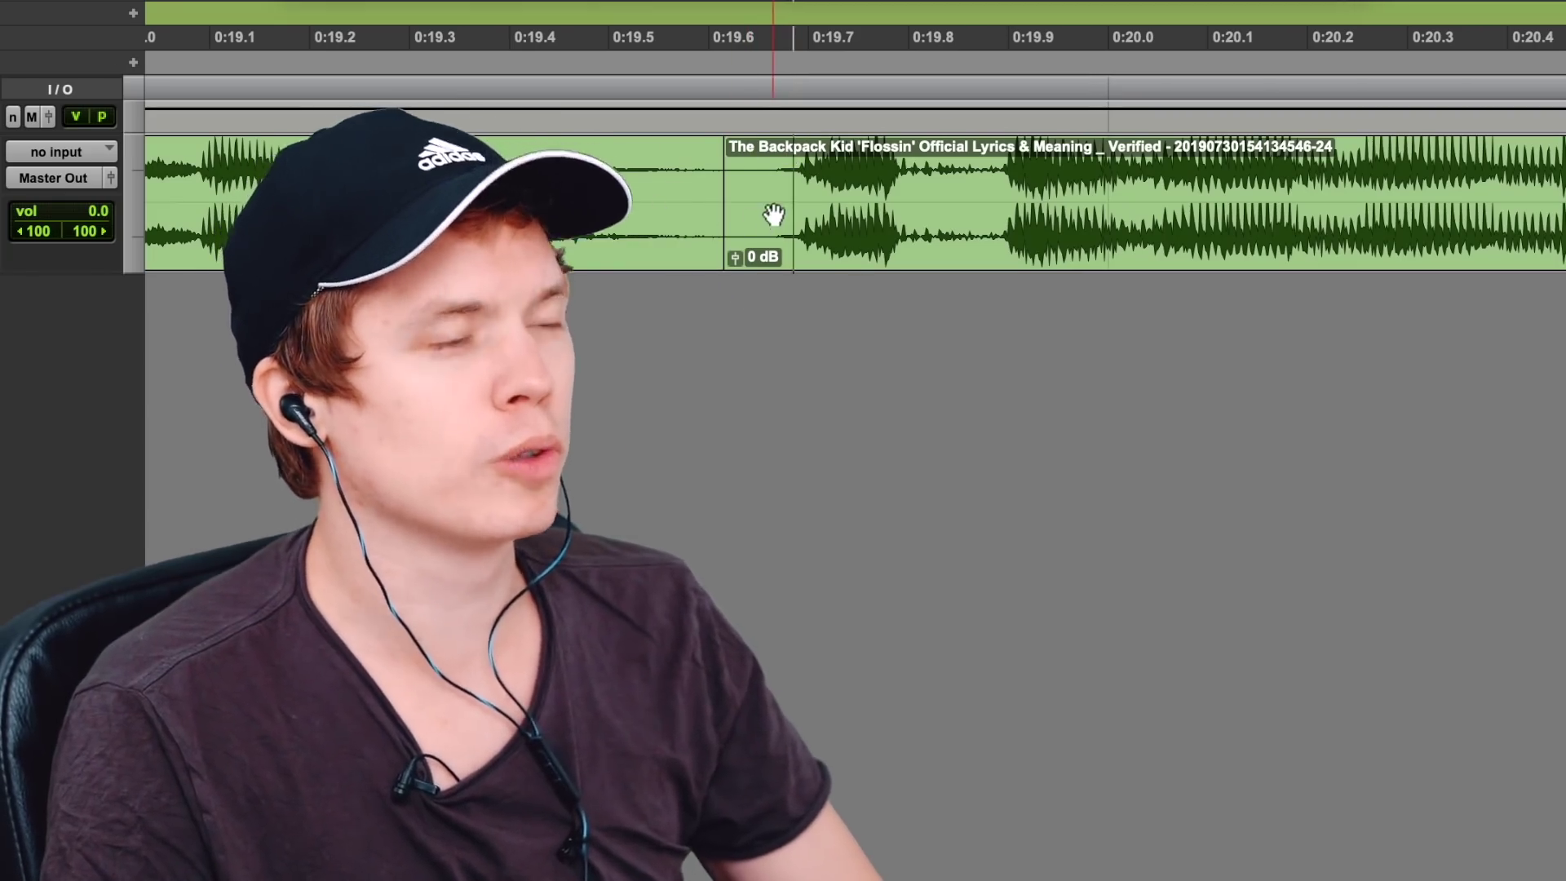
Step: Split the interview audio around the nearly silent section and delete that piece
key("b")
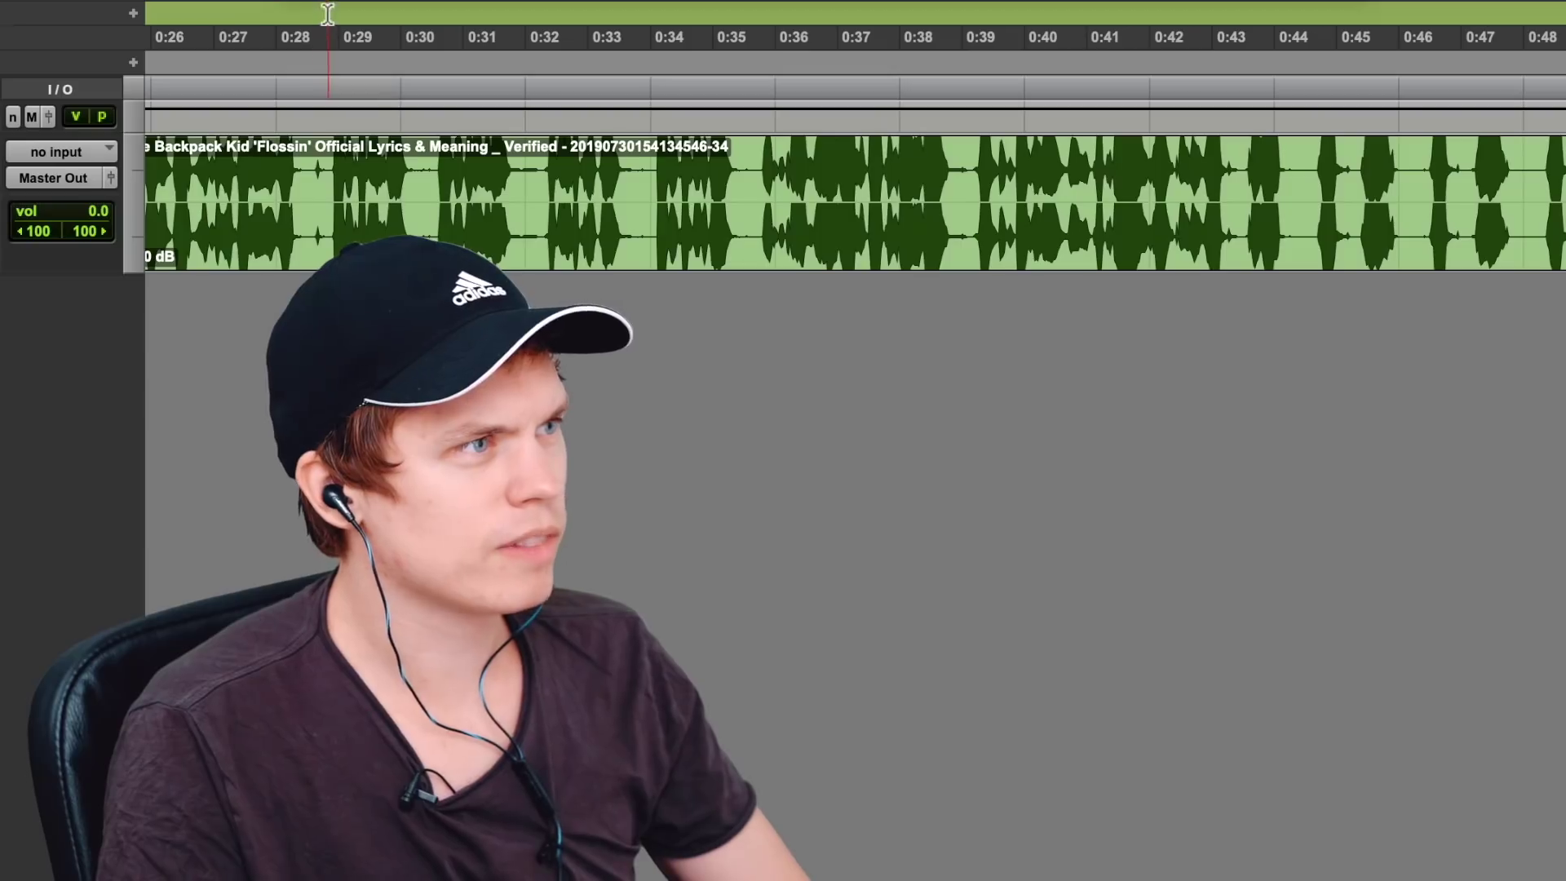
left_click(953, 489)
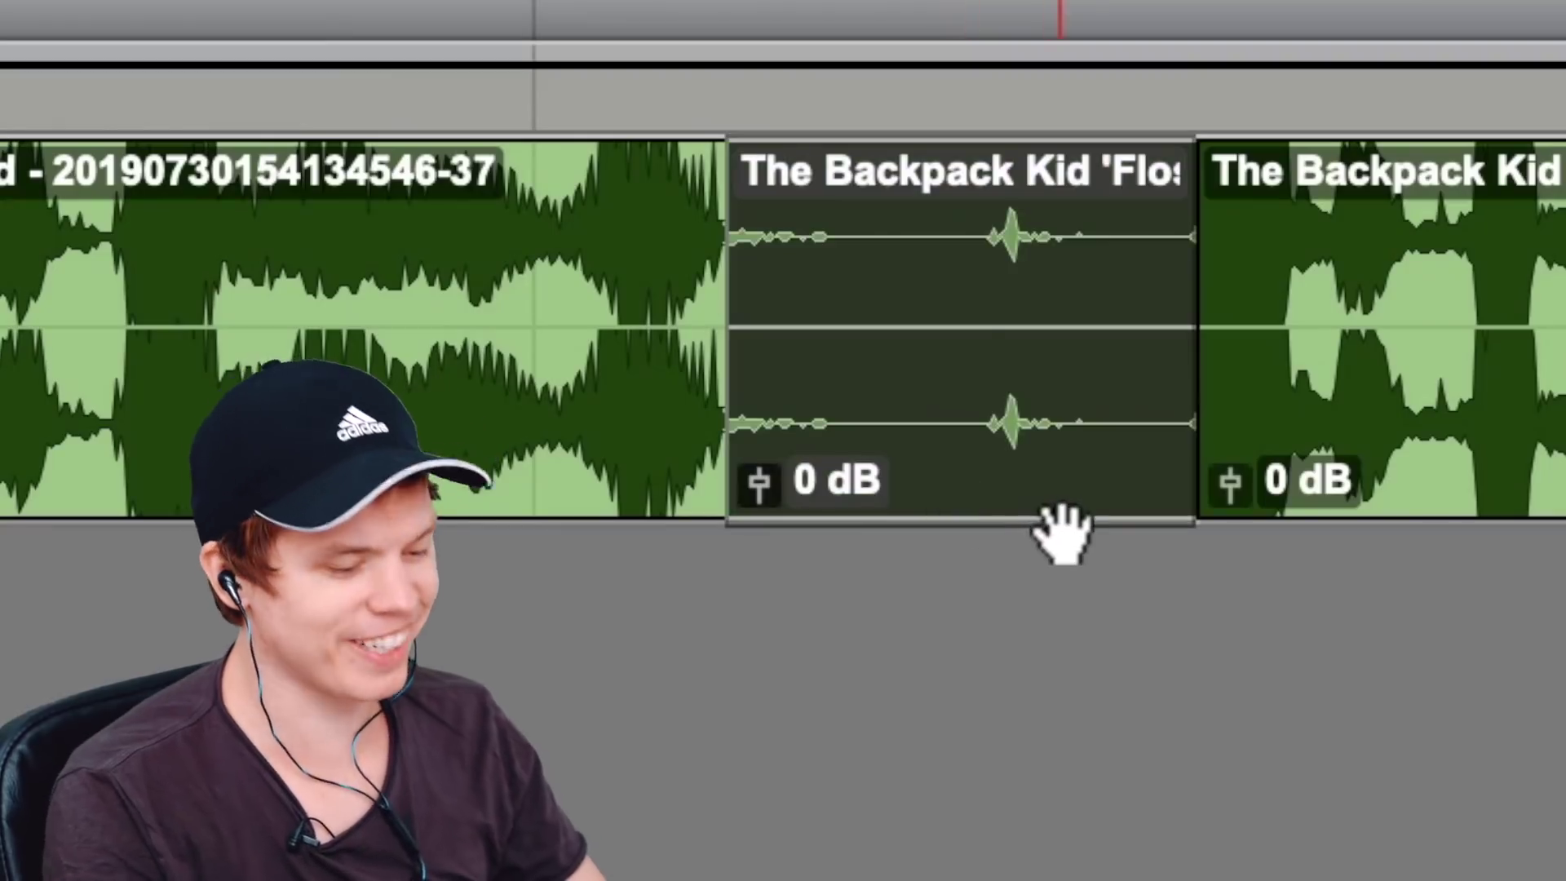
key("Delete")
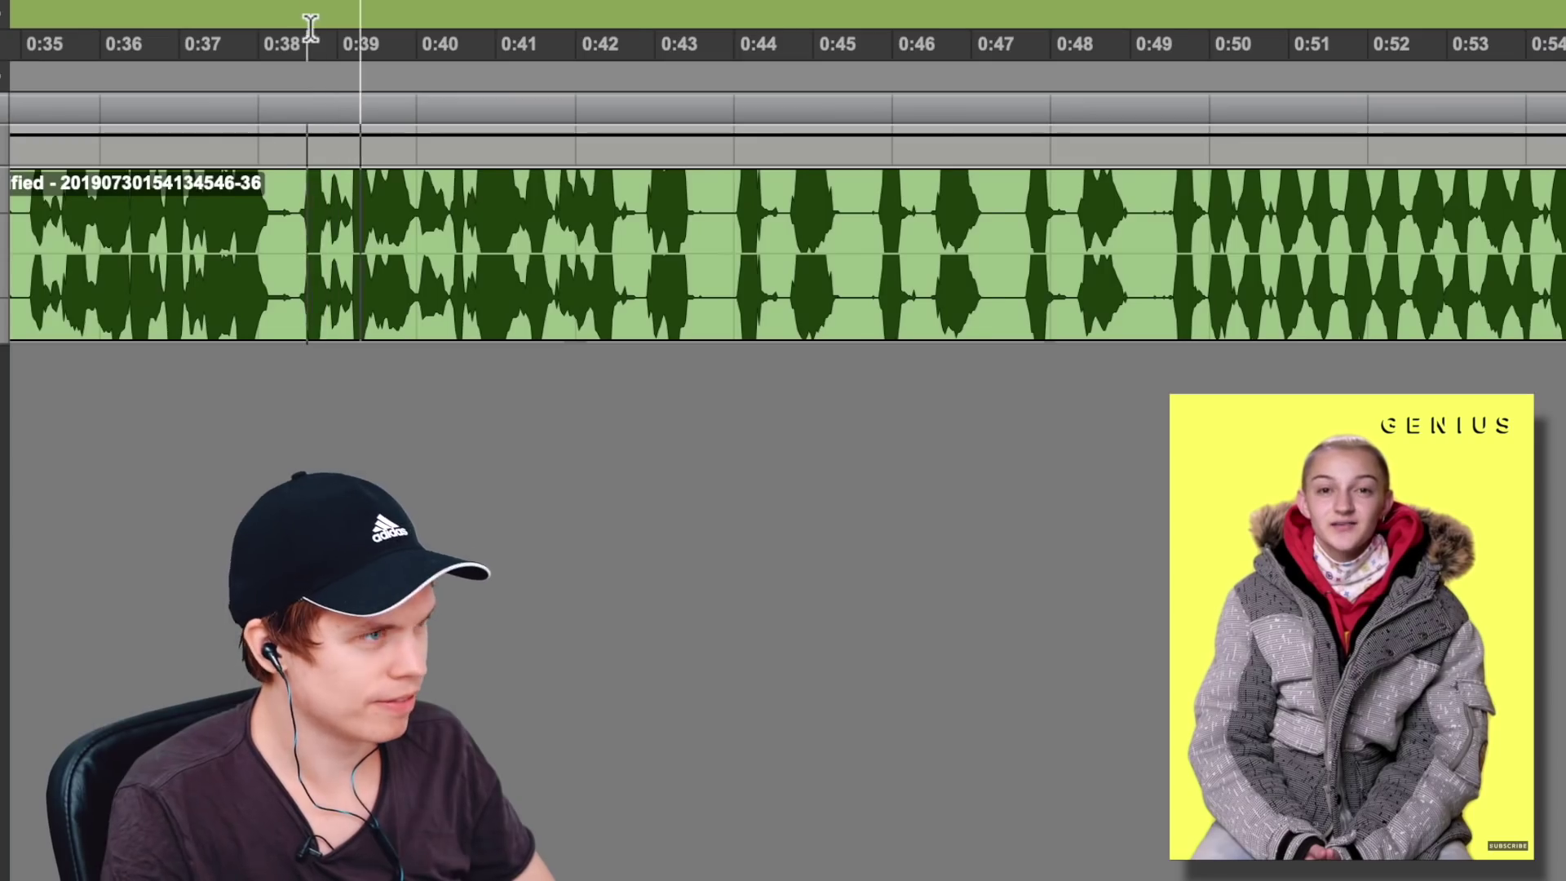
Step: Split the interview clip in the pause at about 0:38.5, just before the next phrase starts
key("super+bracketright")
key("super+bracketright")
key("super+bracketright")
key("super+bracketright")
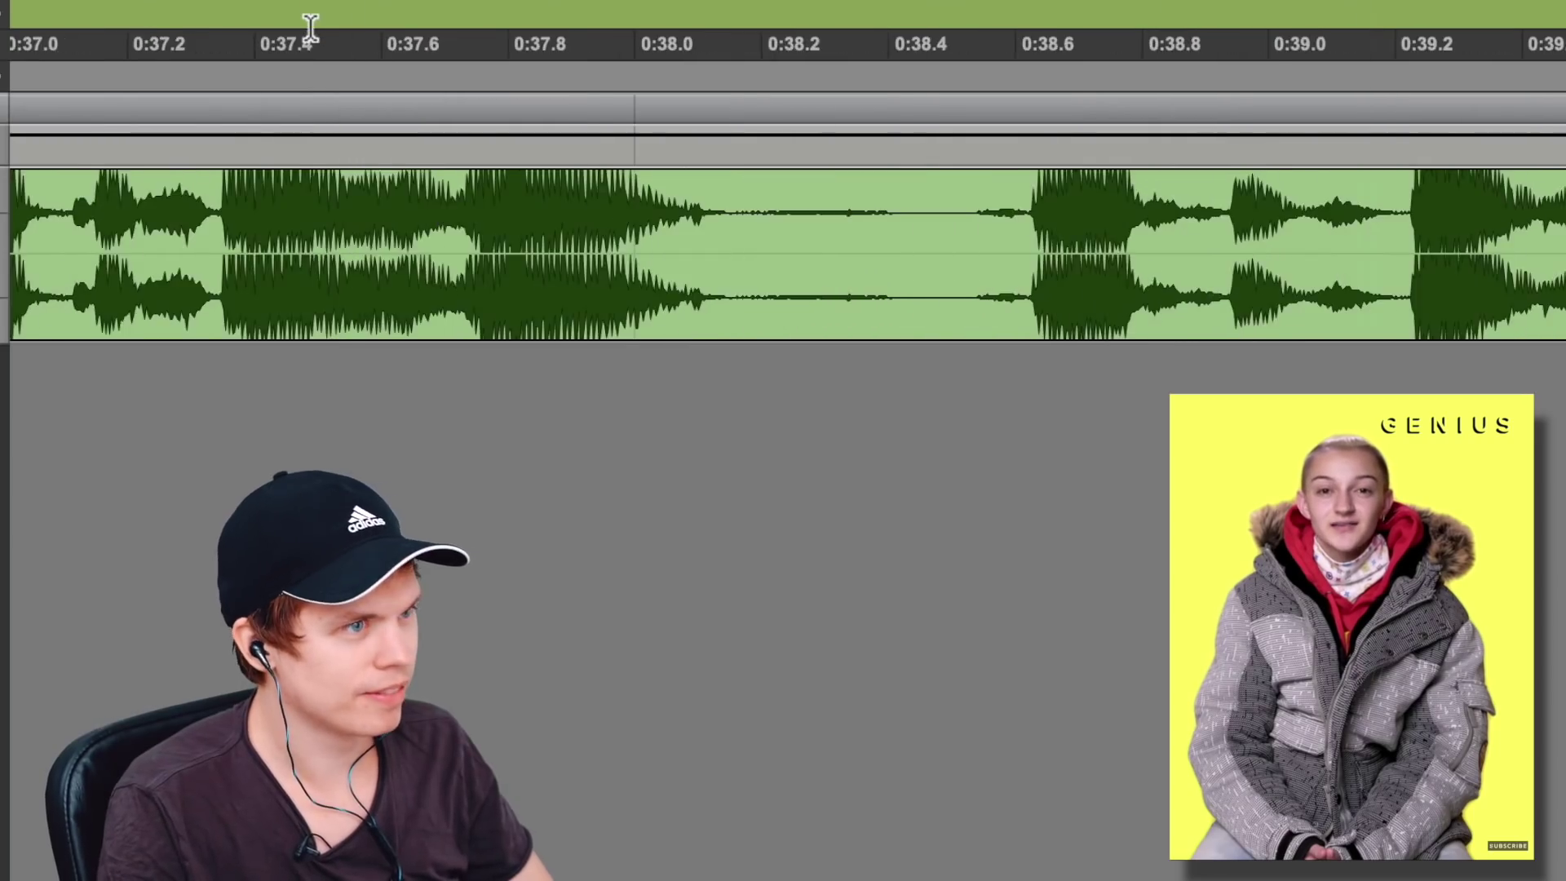
key("super+e")
key("super+bracketleft")
key("super+bracketleft")
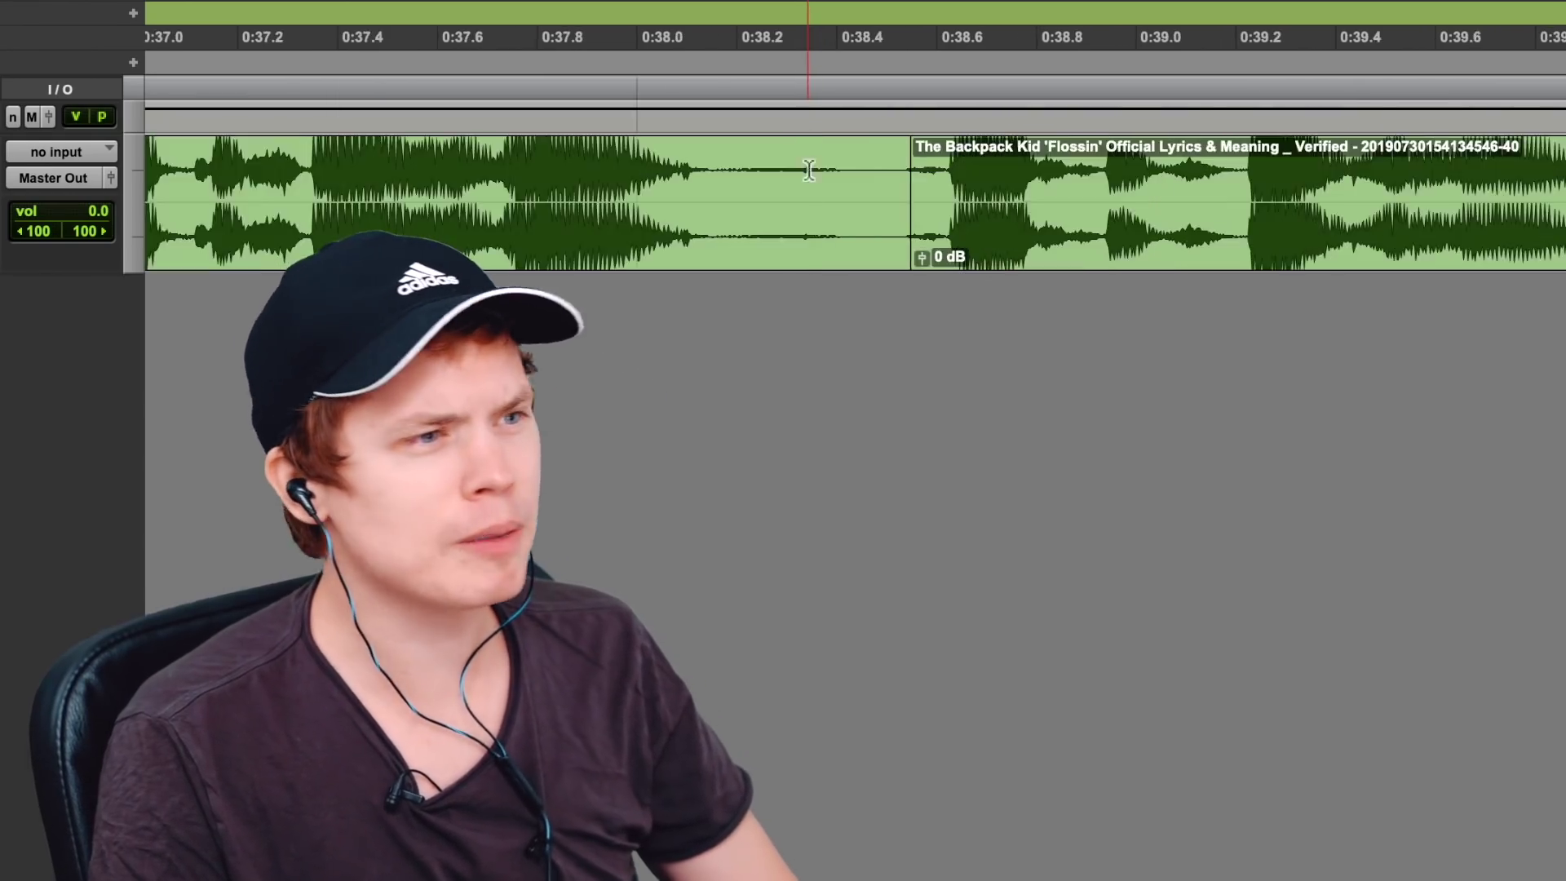
key("super+bracketleft")
key("super+bracketleft")
key("super+bracketleft")
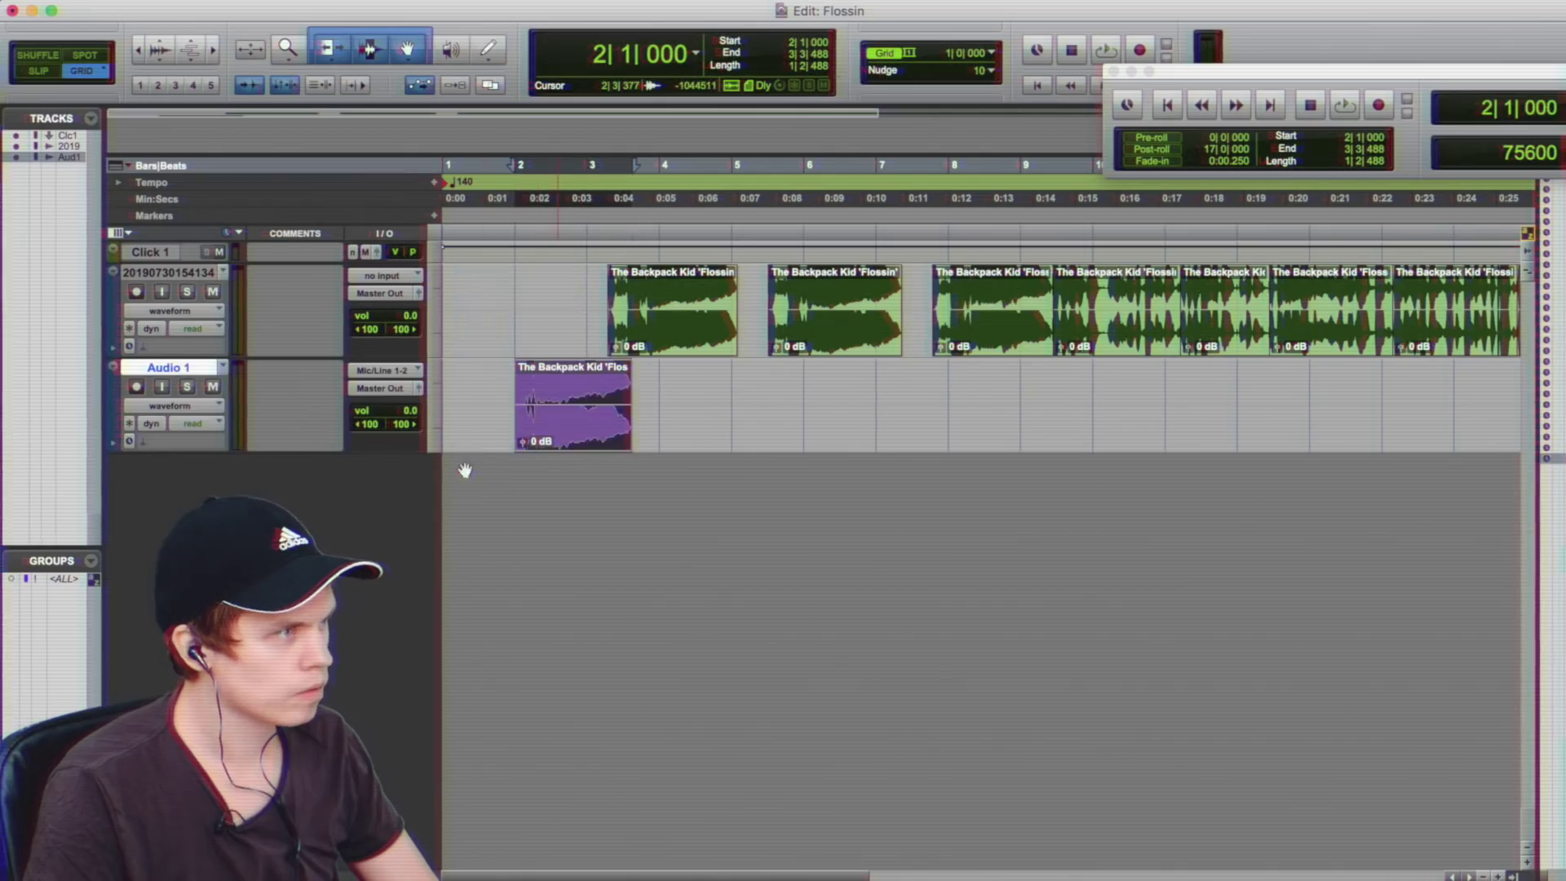
Step: Duplicate the Audio 1 track that holds the extracted phrase
key("alt+shift+d")
key("Return")
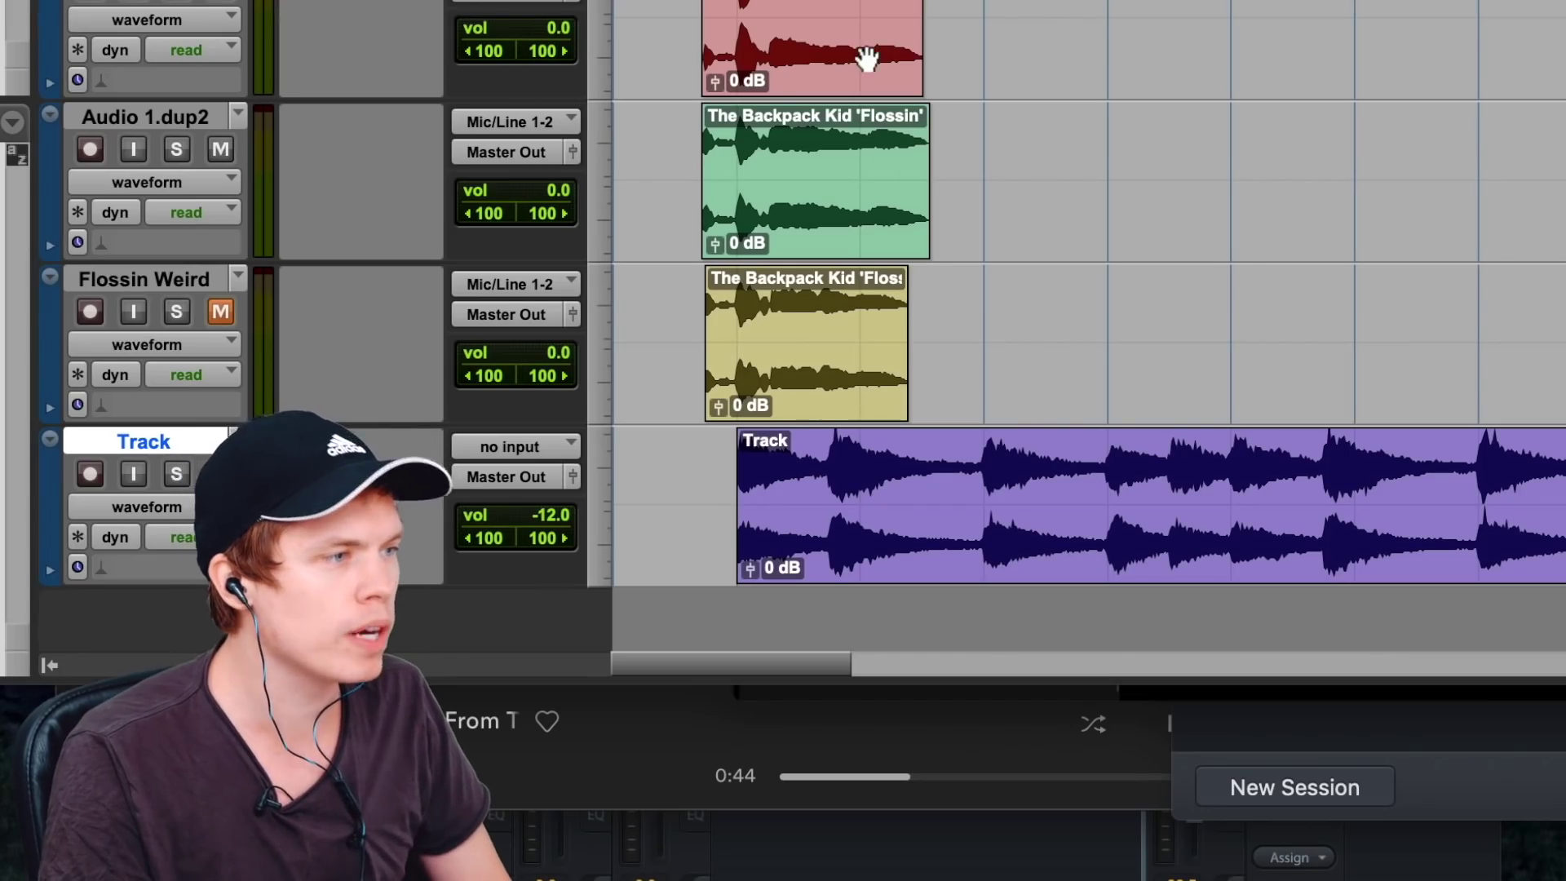
Step: Select the clips on the two Audio 1 duplicate tracks and delete them
left_click(866, 59)
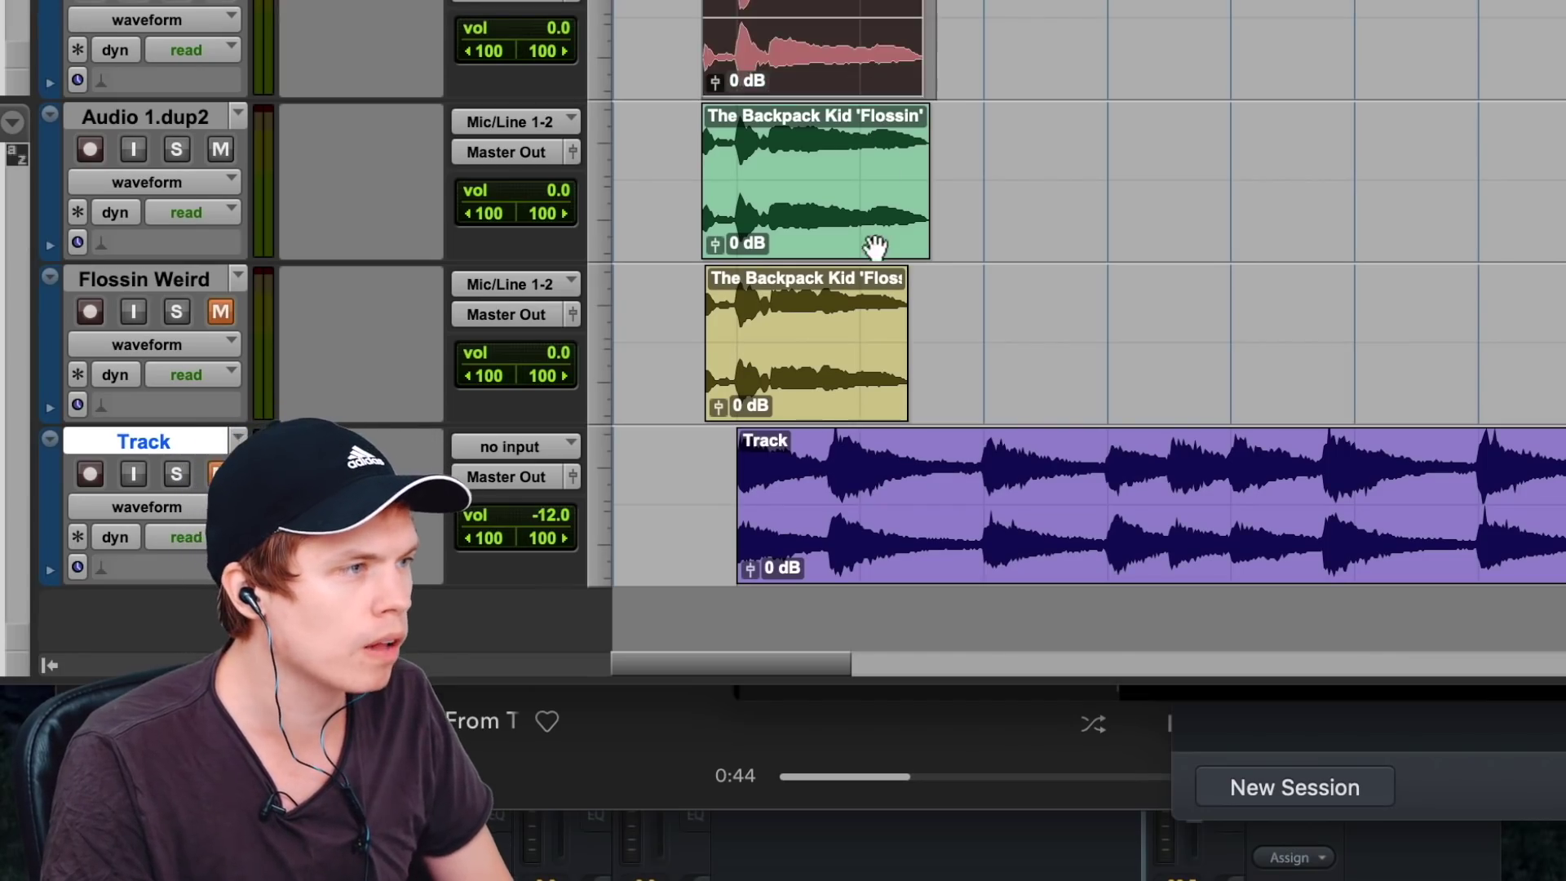
left_click(871, 245, "shift")
key("Delete")
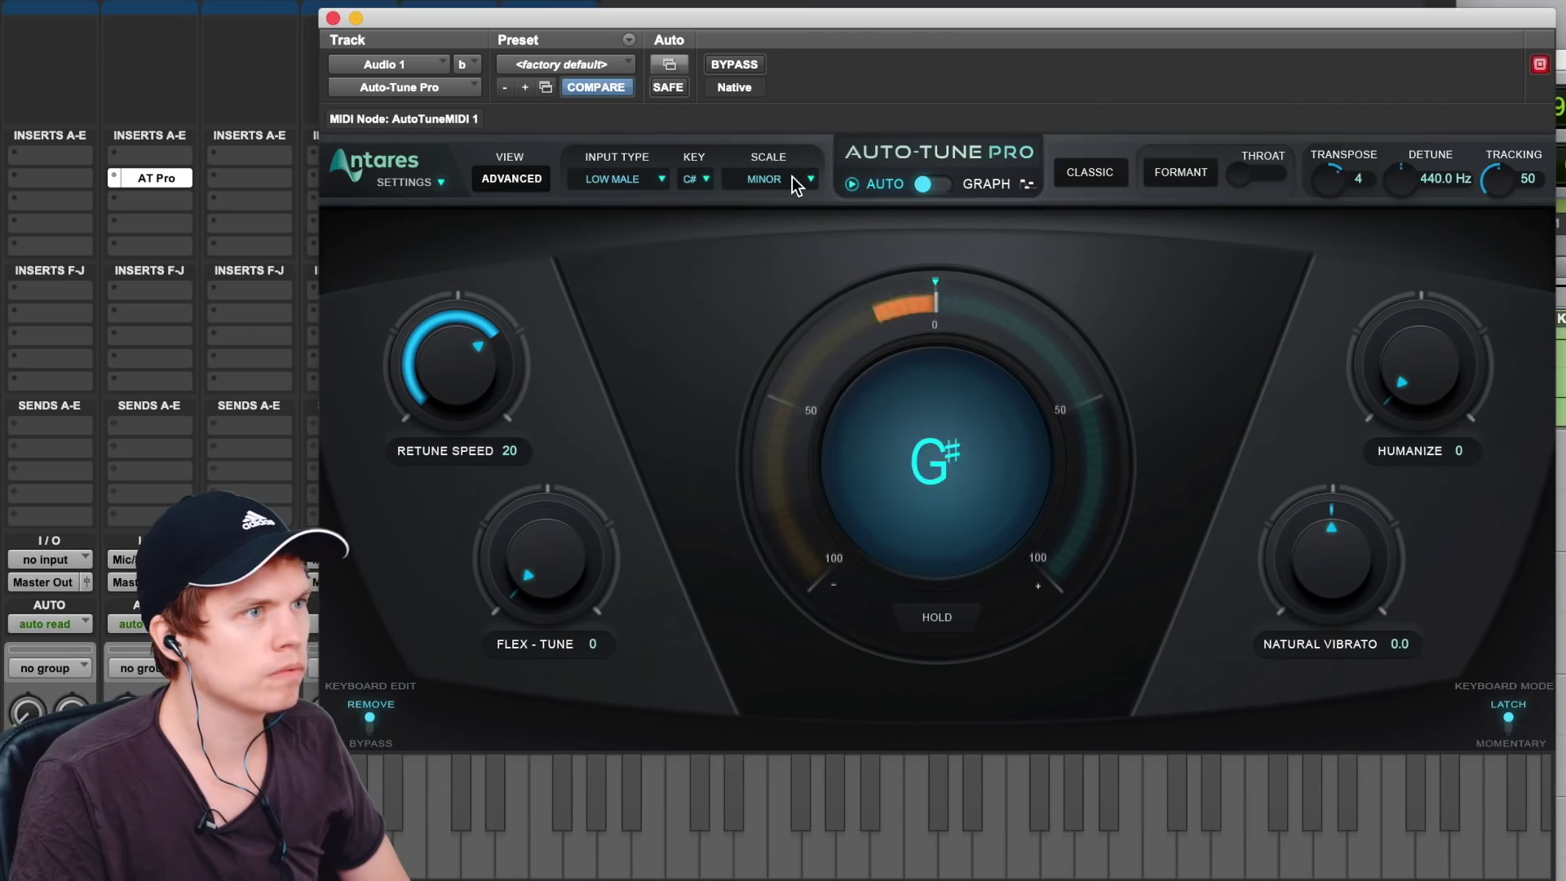
Step: Open the Auto-Tune Pro scale choices, and select the low opening note in the Melodyne pitch editor
left_click(793, 177)
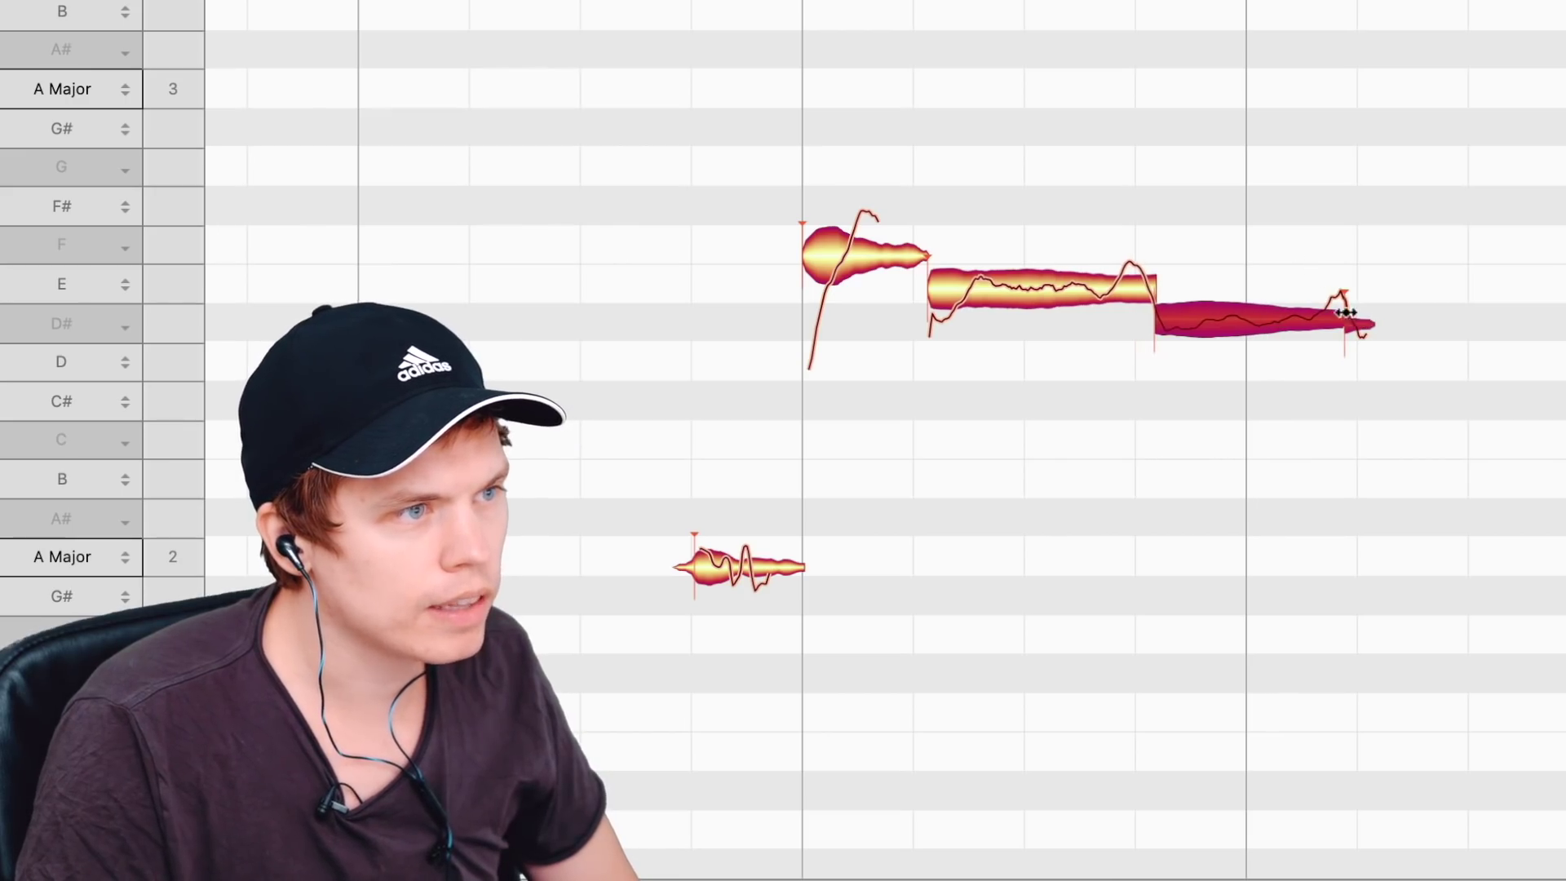
left_click(709, 565)
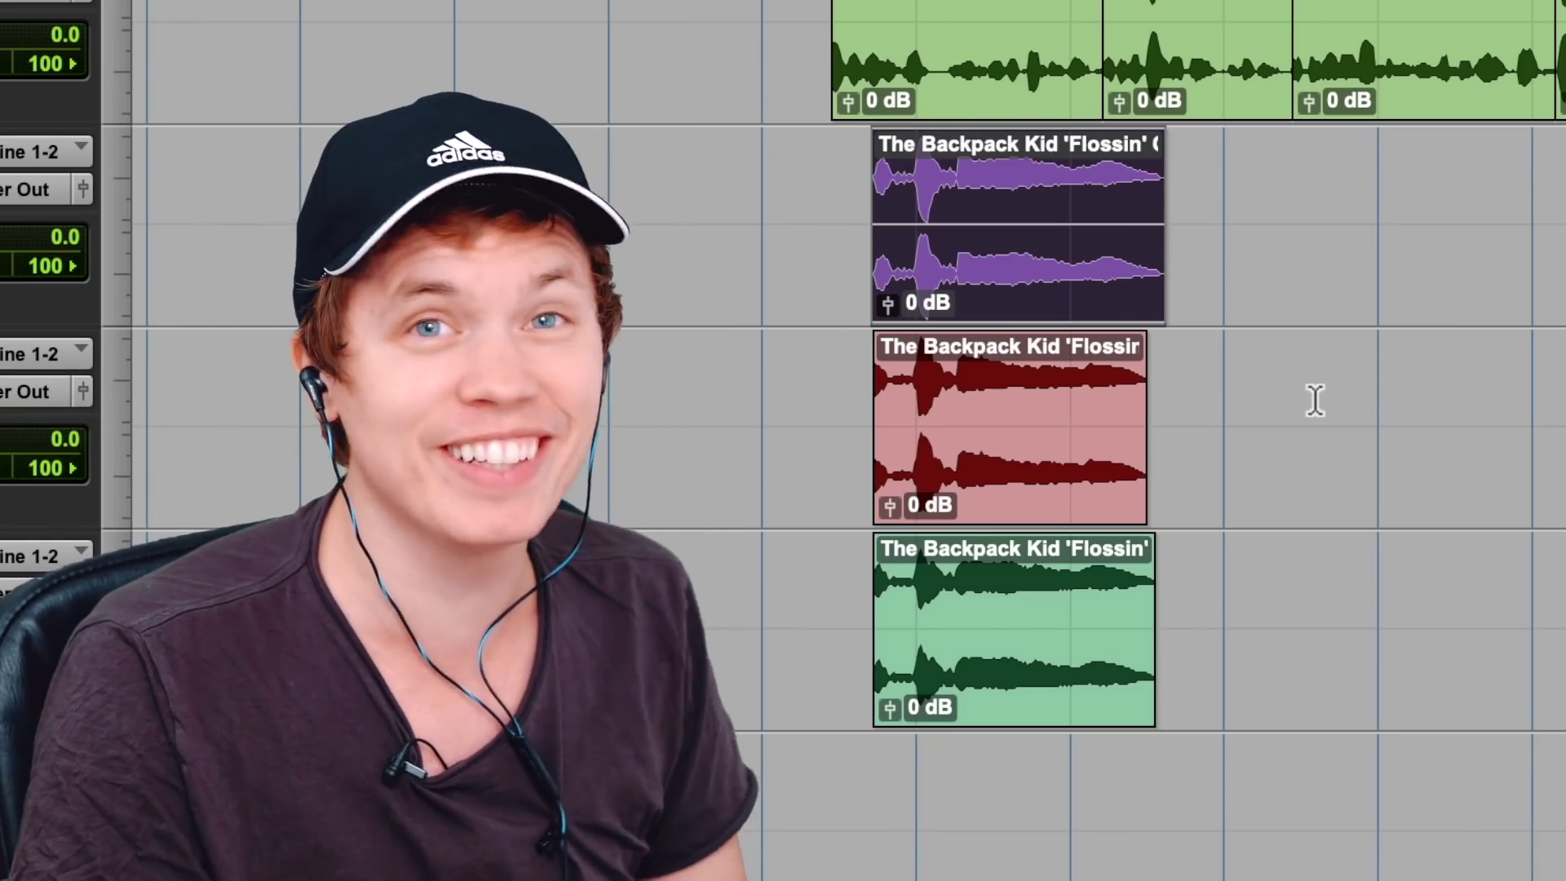
Step: Select the clip on the first Audio 1 duplicate and insert the stereo Melodyne plug-in on that track
key("semicolon")
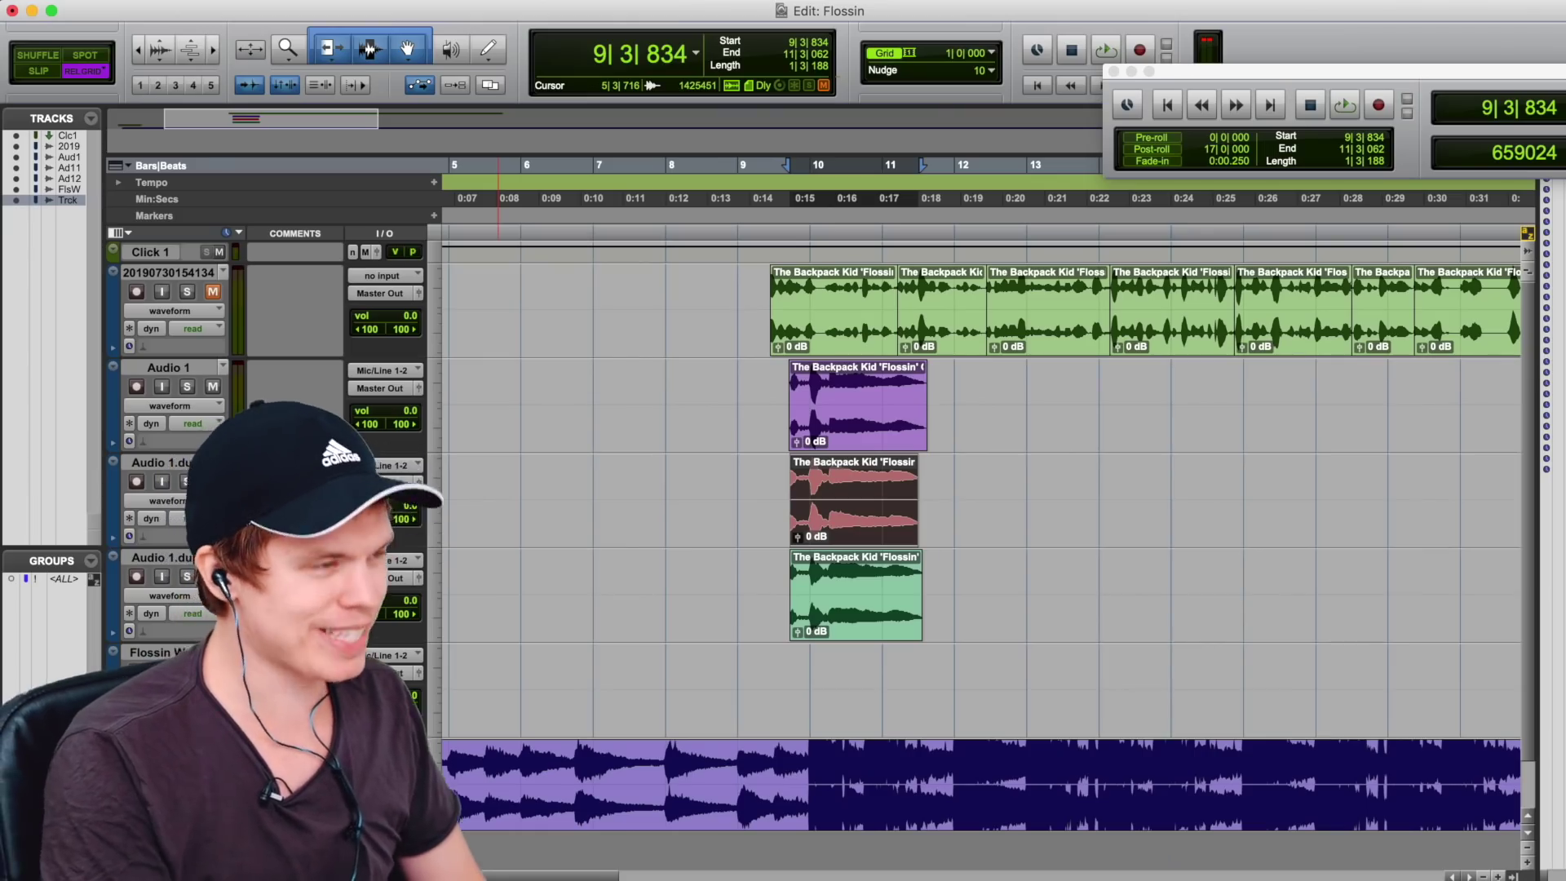
key("super+equal")
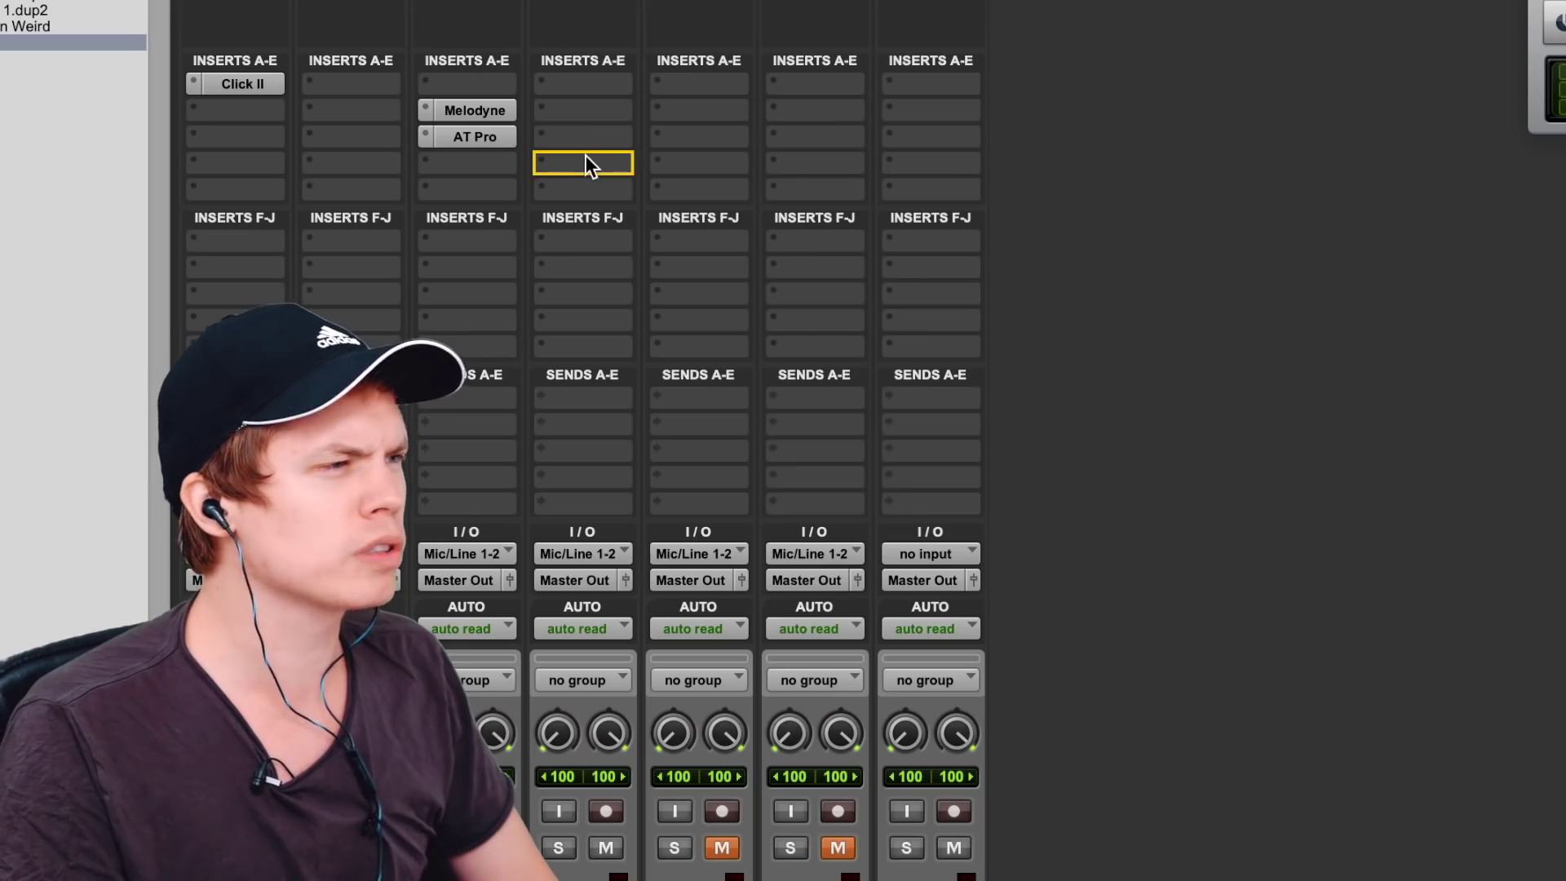
left_click(594, 119)
mouse_move(659, 114)
mouse_move(898, 418)
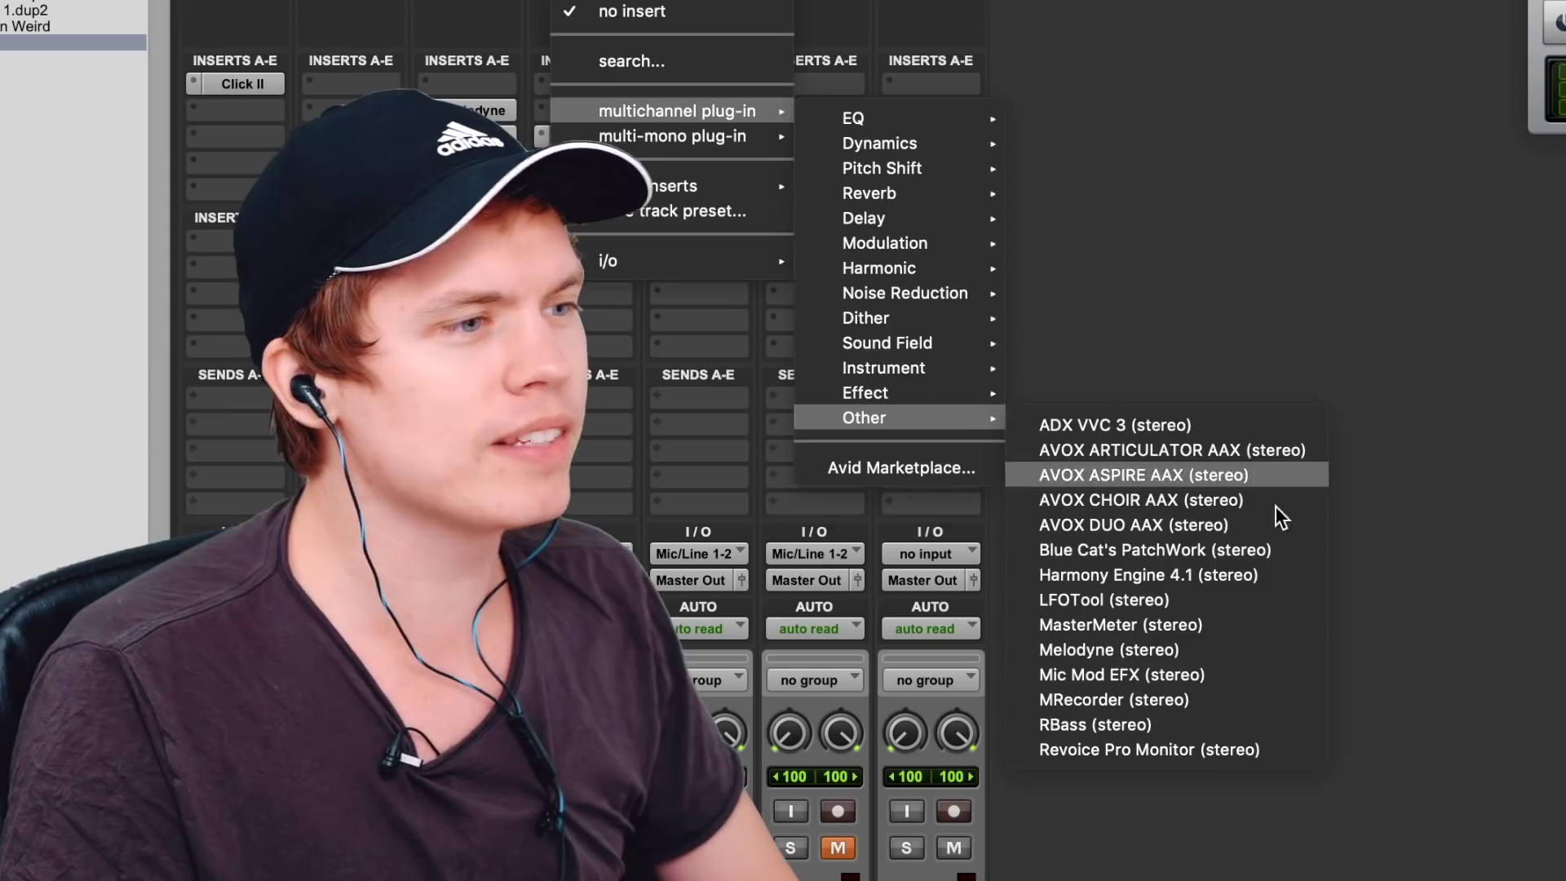
left_click(1256, 650)
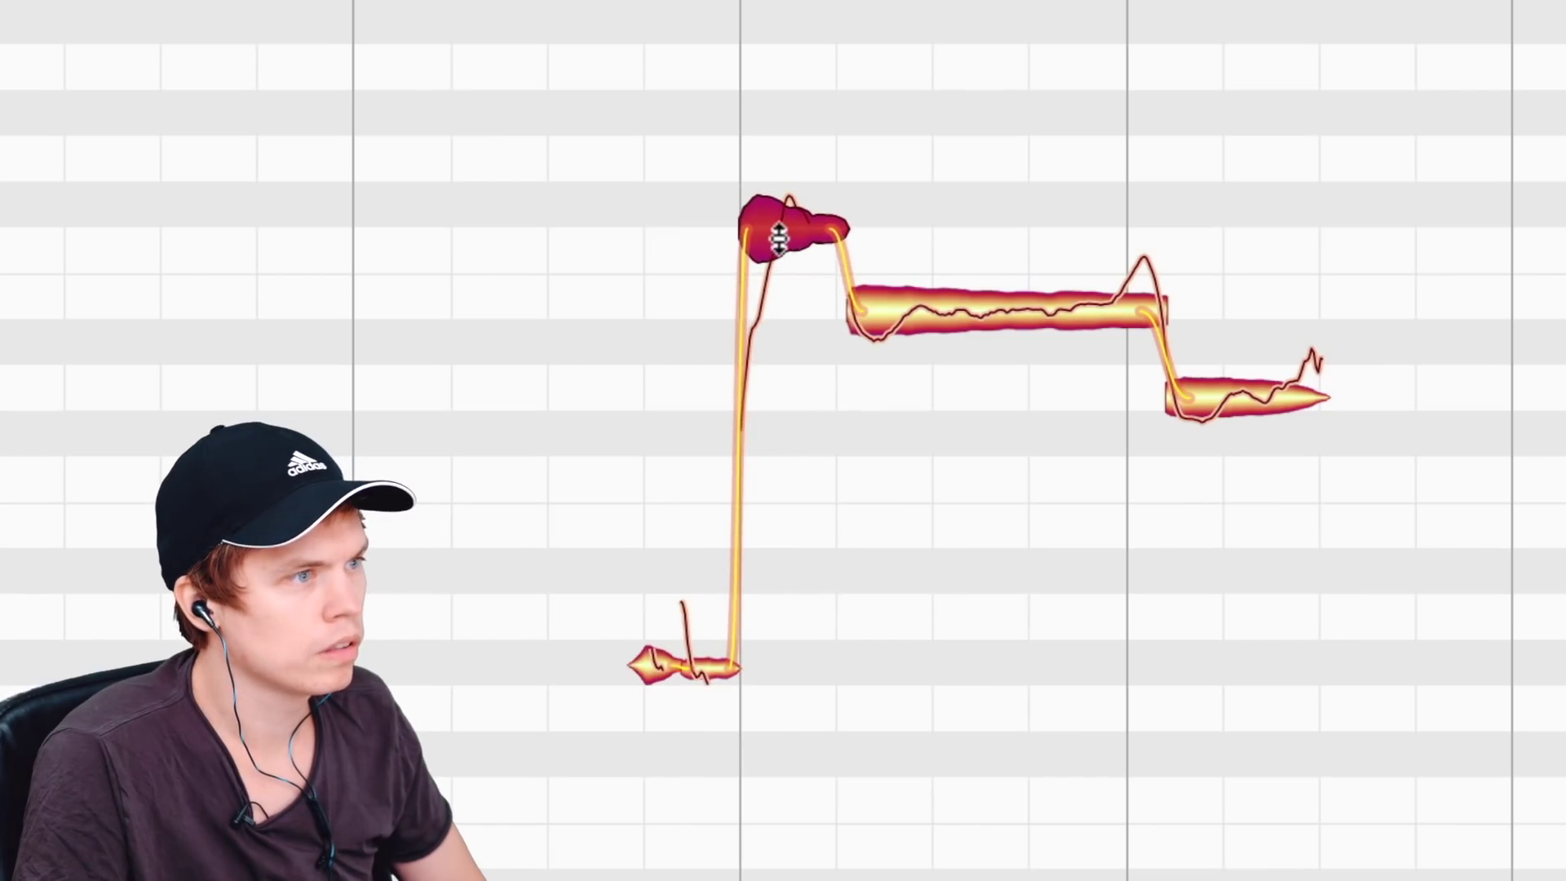
Step: Raise the pitch of the sustained note and the final note in Melodyne for the harmony parts
left_click_drag(971, 307, 971, 250)
left_click_drag(1248, 397, 1241, 290)
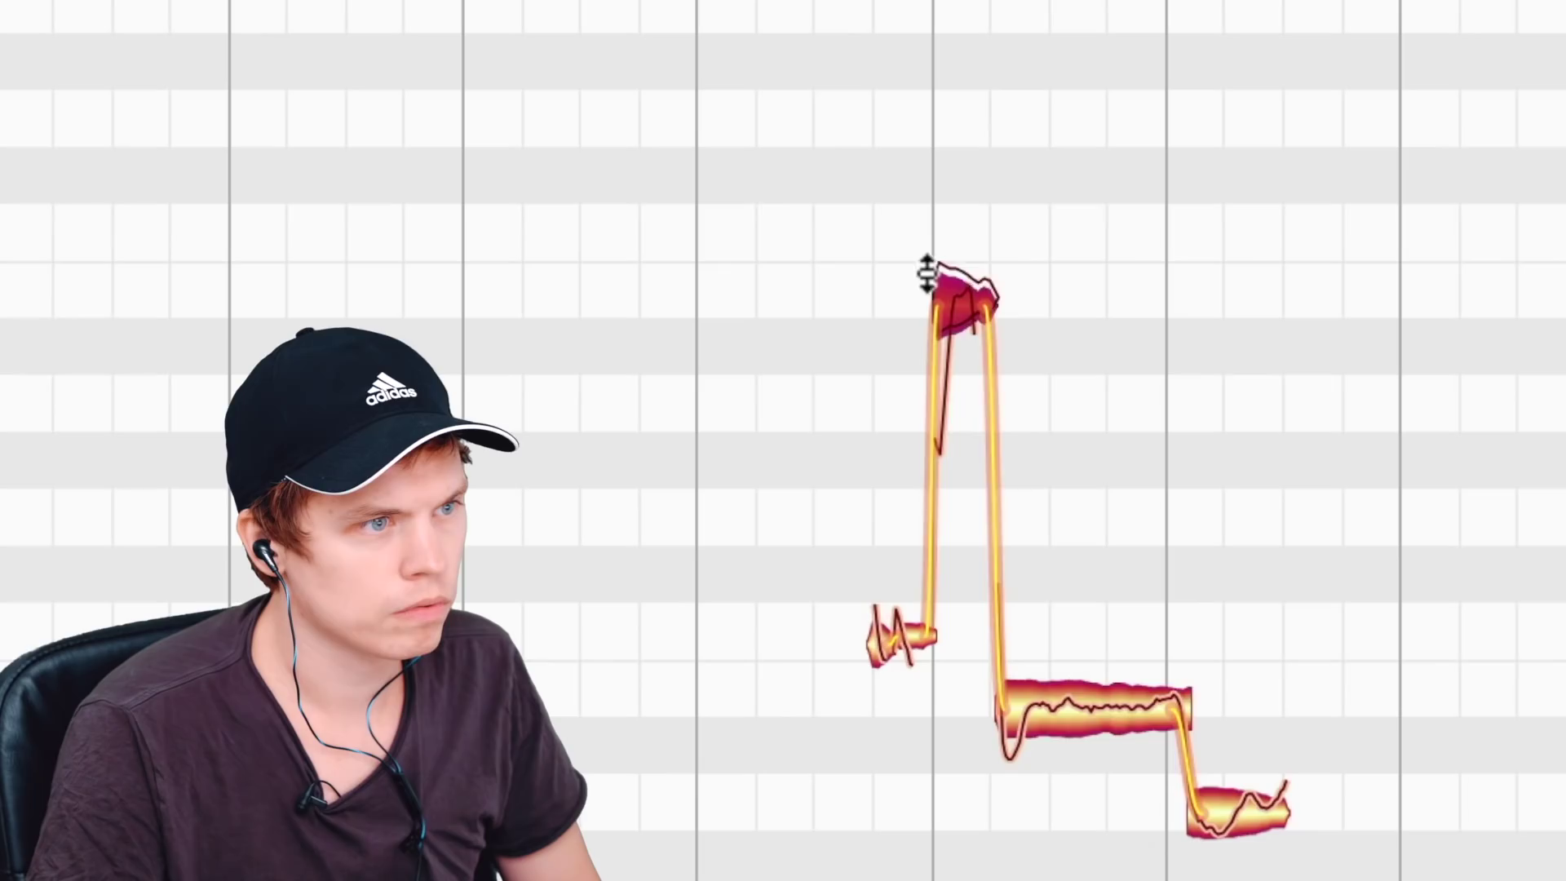
left_click_drag(1093, 717, 1096, 249)
left_click_drag(1236, 812, 1232, 351)
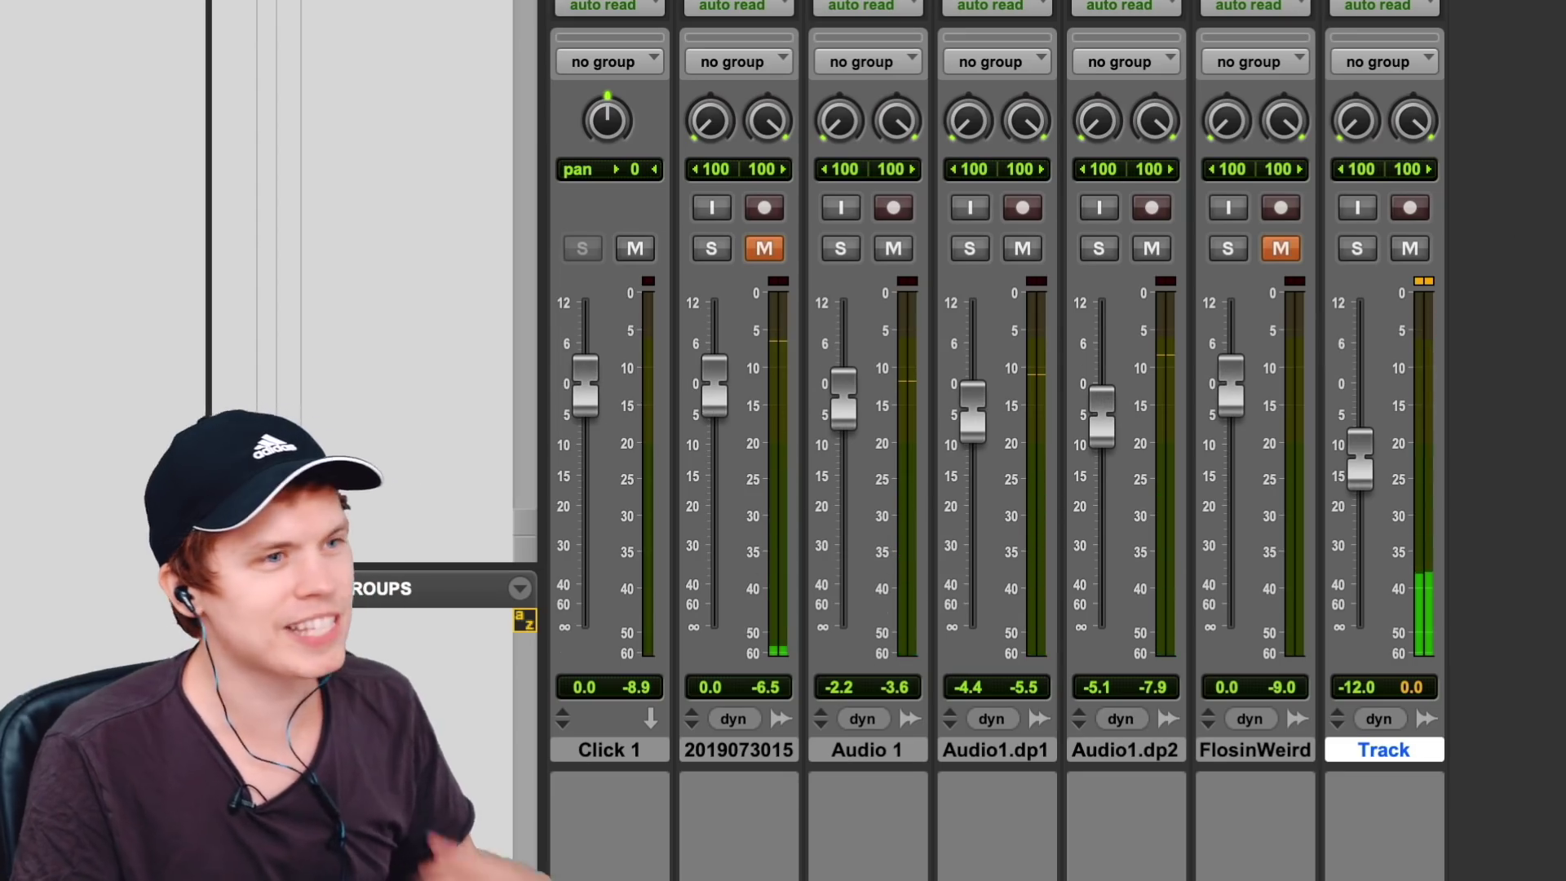
Step: Insert the stereo Nectar 3 plug-in on the first duplicate vocal track
scroll(995, 441, "up", 5)
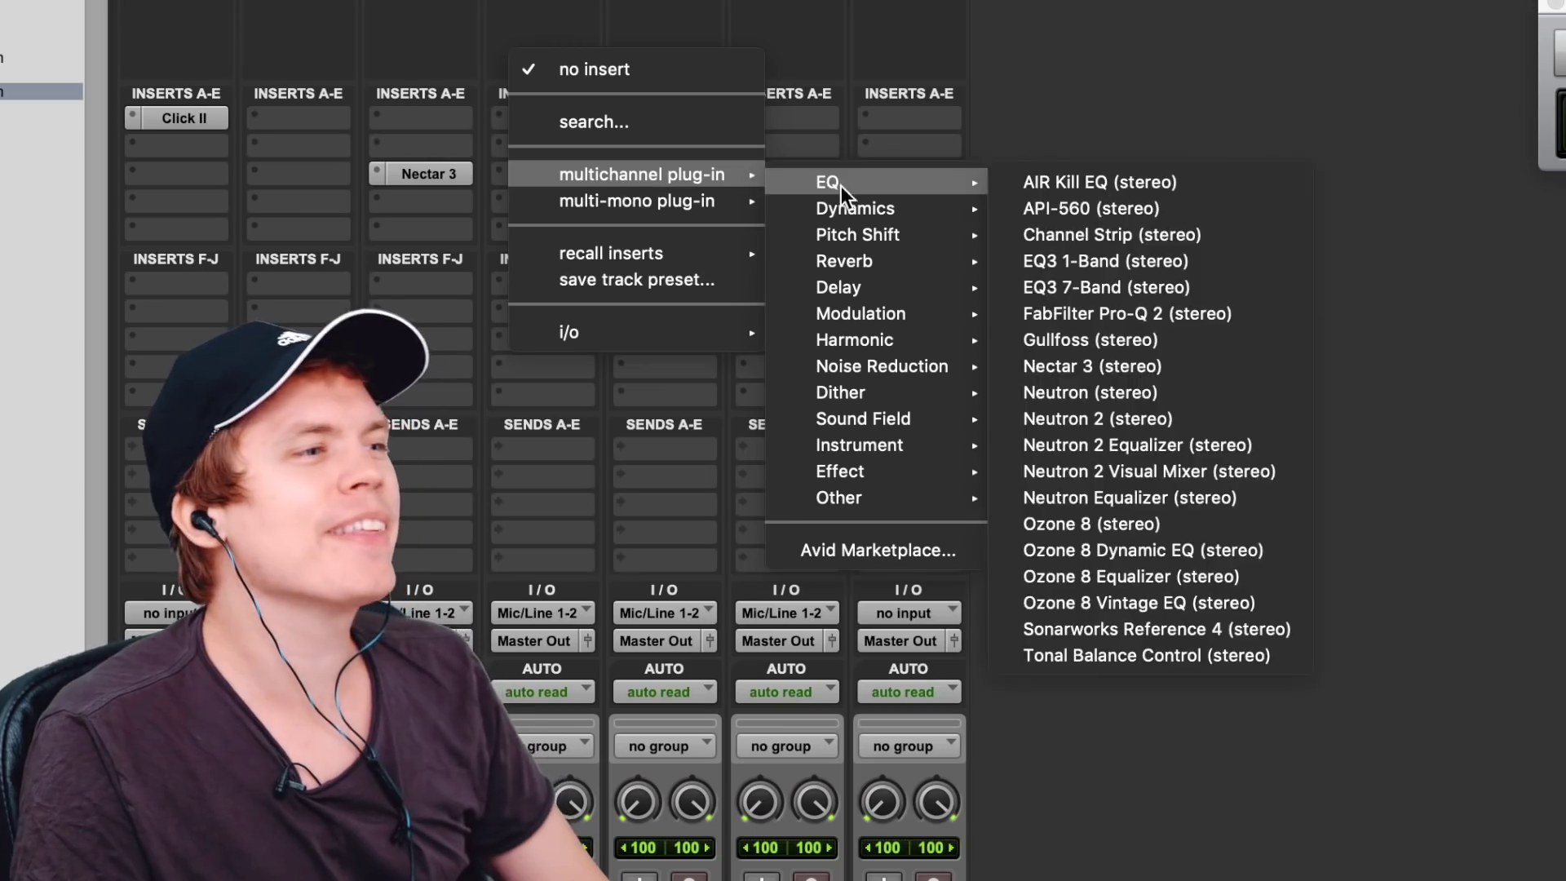
mouse_move(896, 207)
left_click(1215, 449)
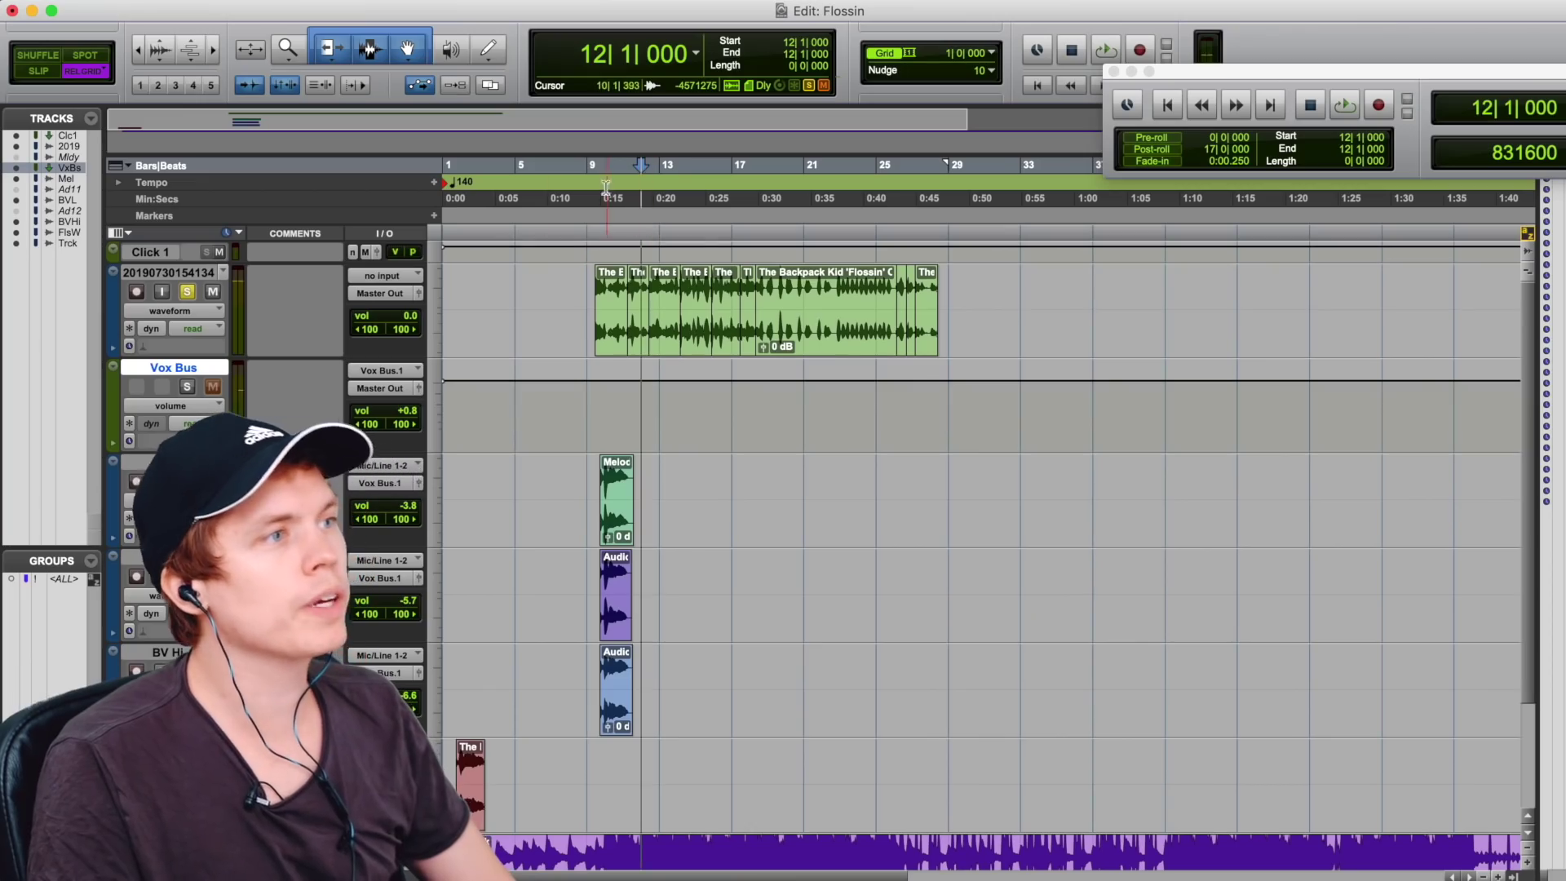
Step: Place the playback position at bar 9 and audition the split interview phrases from there
left_click(594, 167)
key("super+bracketright")
key("super+bracketright")
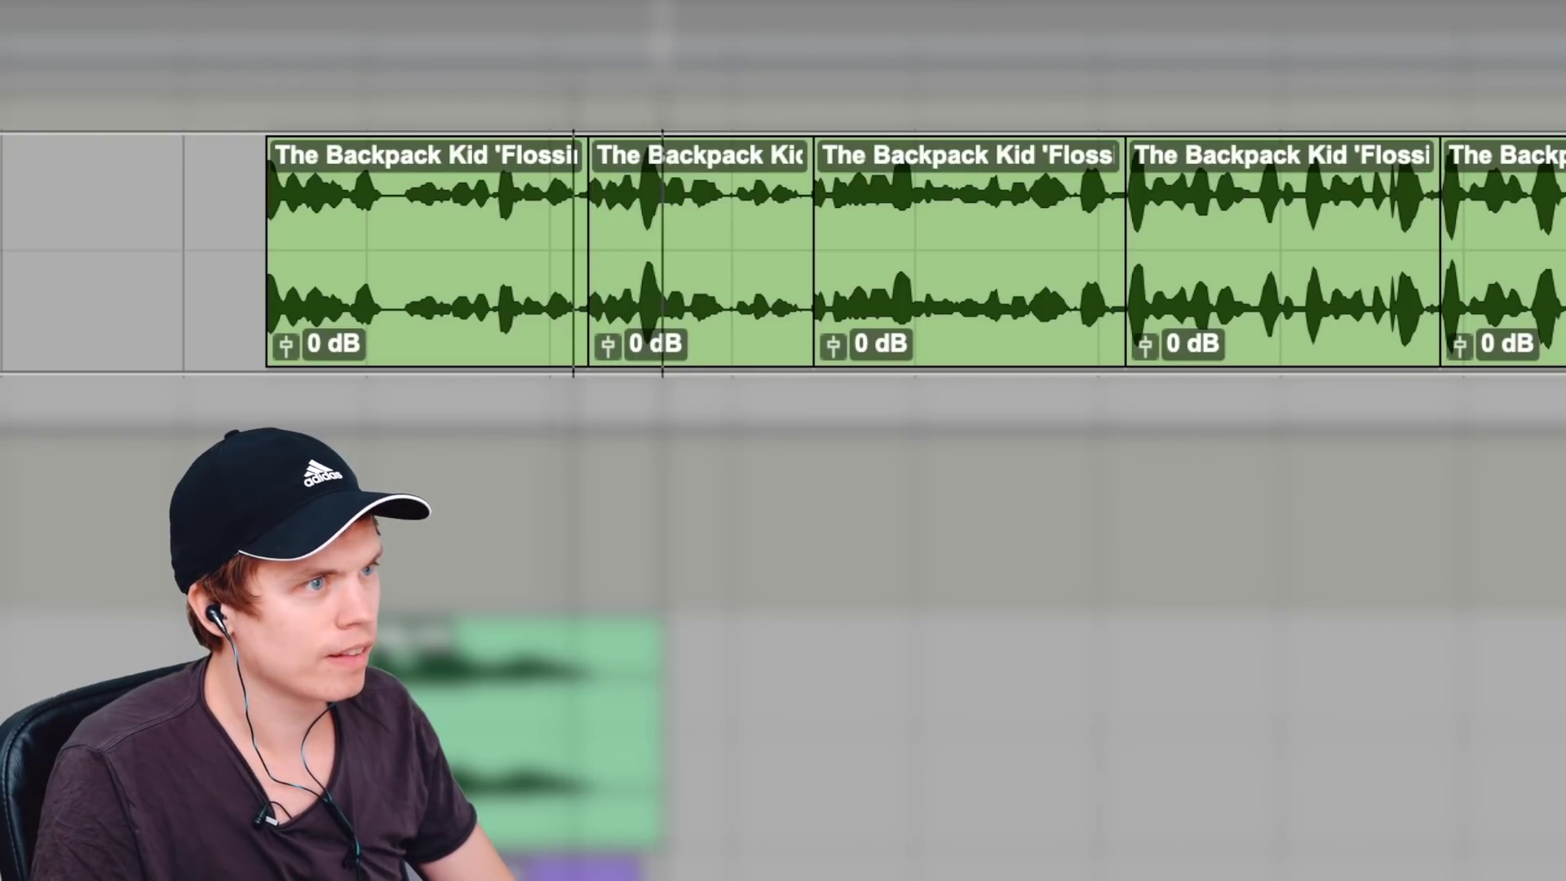
key("space")
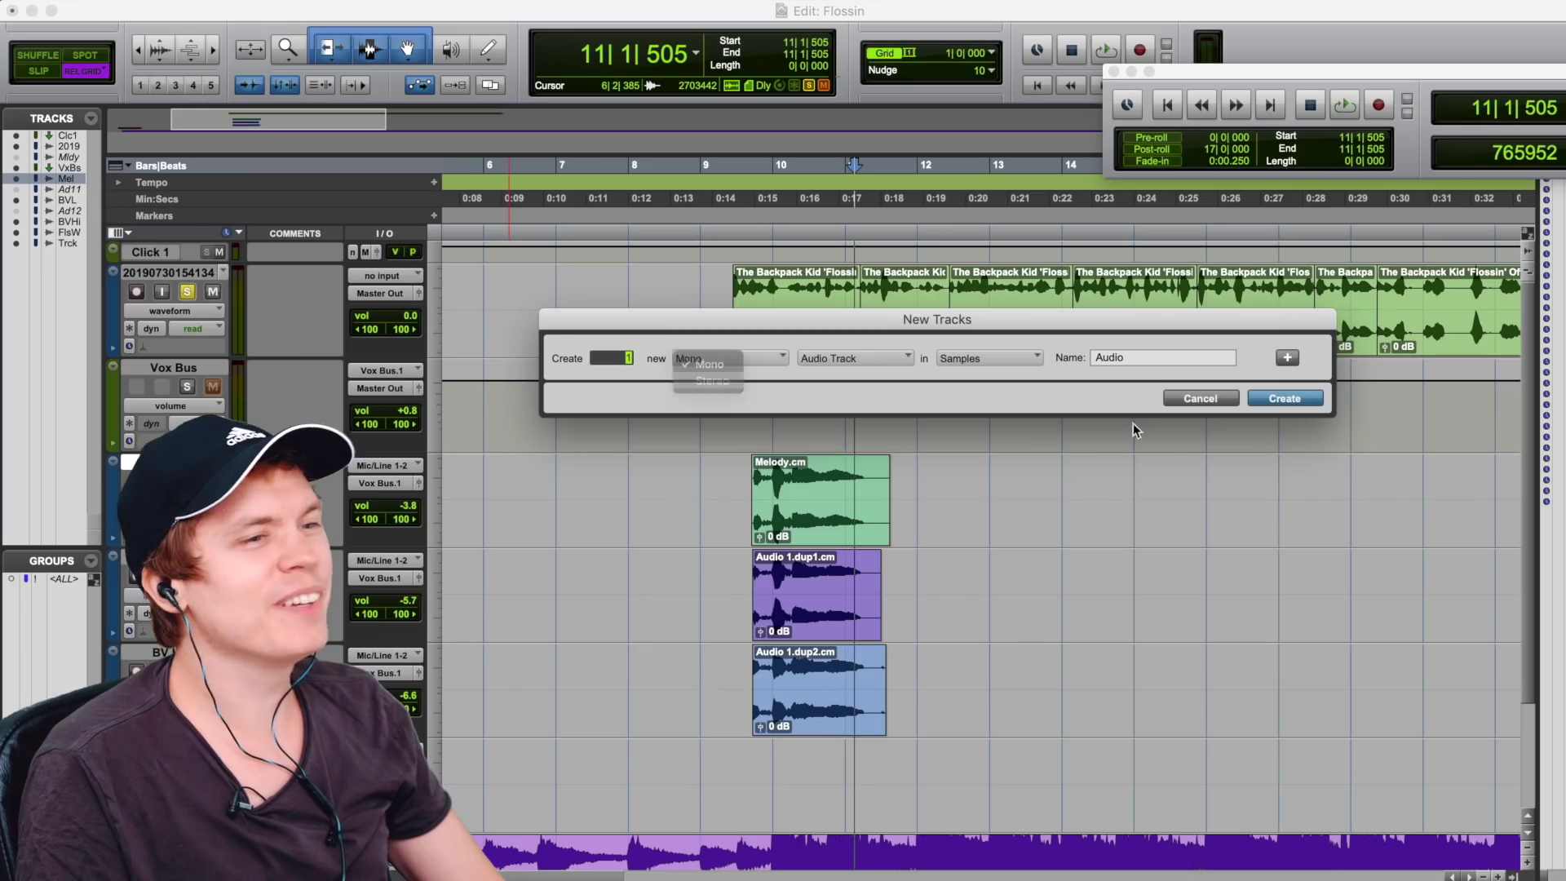
Step: Create one new stereo audio track named Audio
left_click(1285, 398)
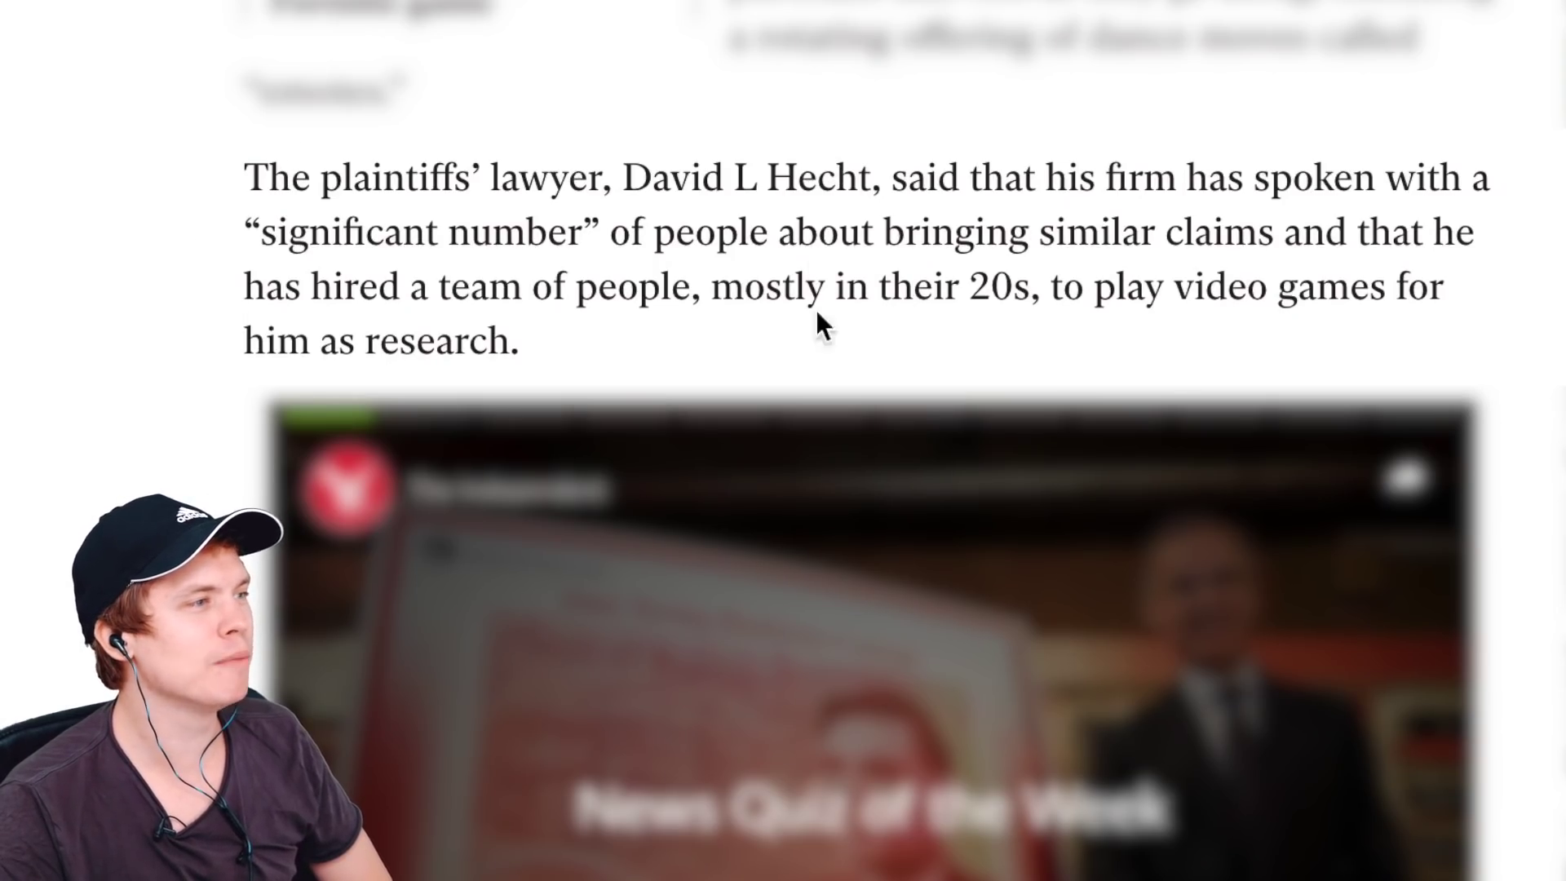
Step: Switch to the web article and highlight the paragraphs about the lawyer's video game research and the hot yoga copyright case
left_click_drag(613, 339, 241, 164)
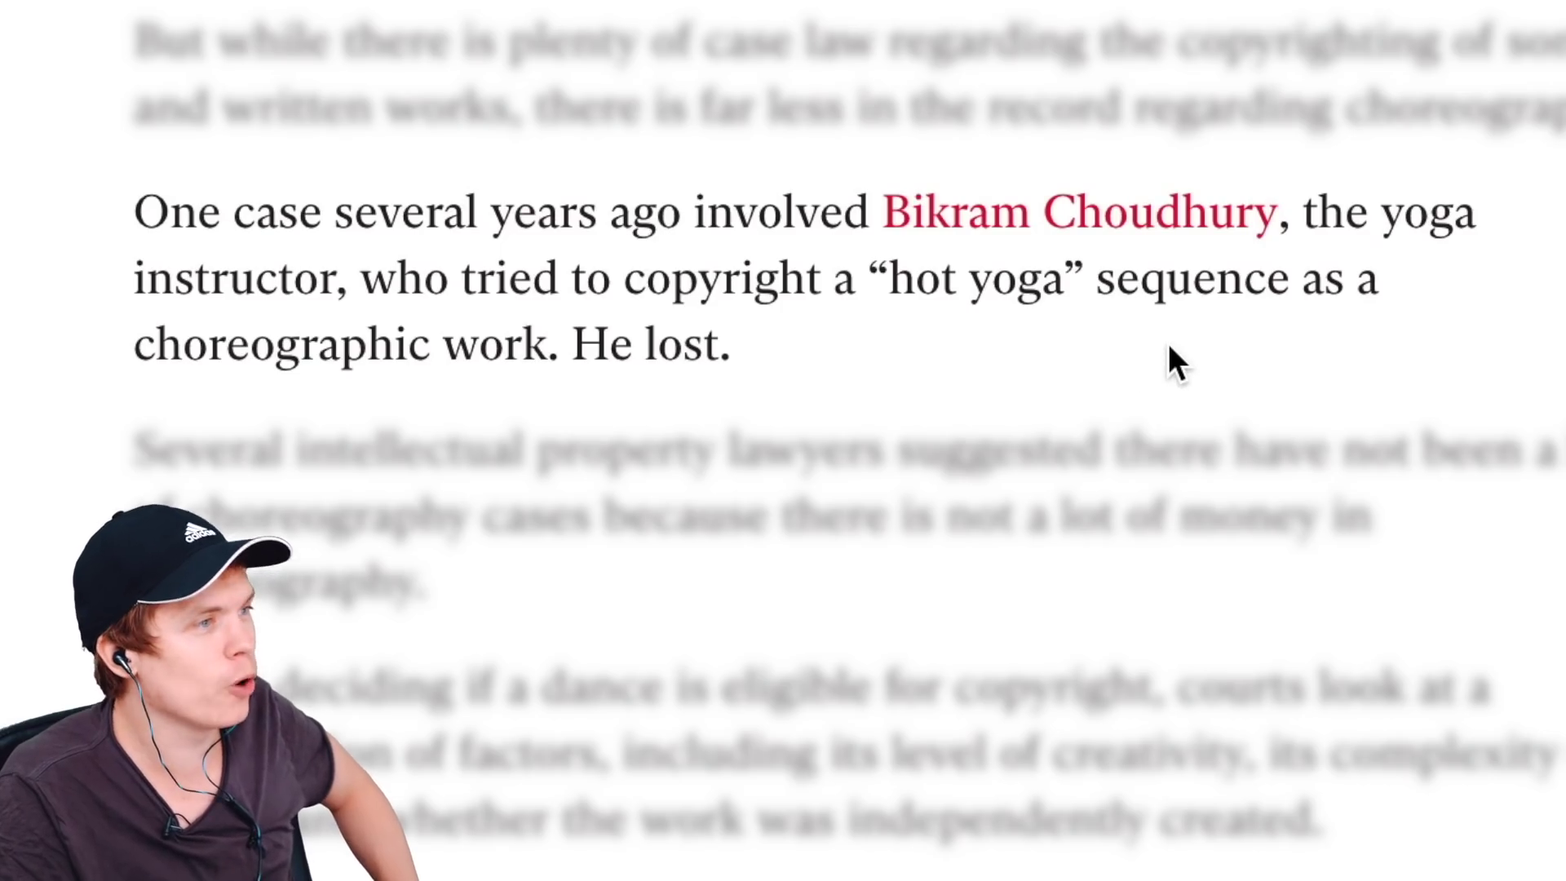
left_click_drag(1152, 349, 143, 200)
left_click(143, 200)
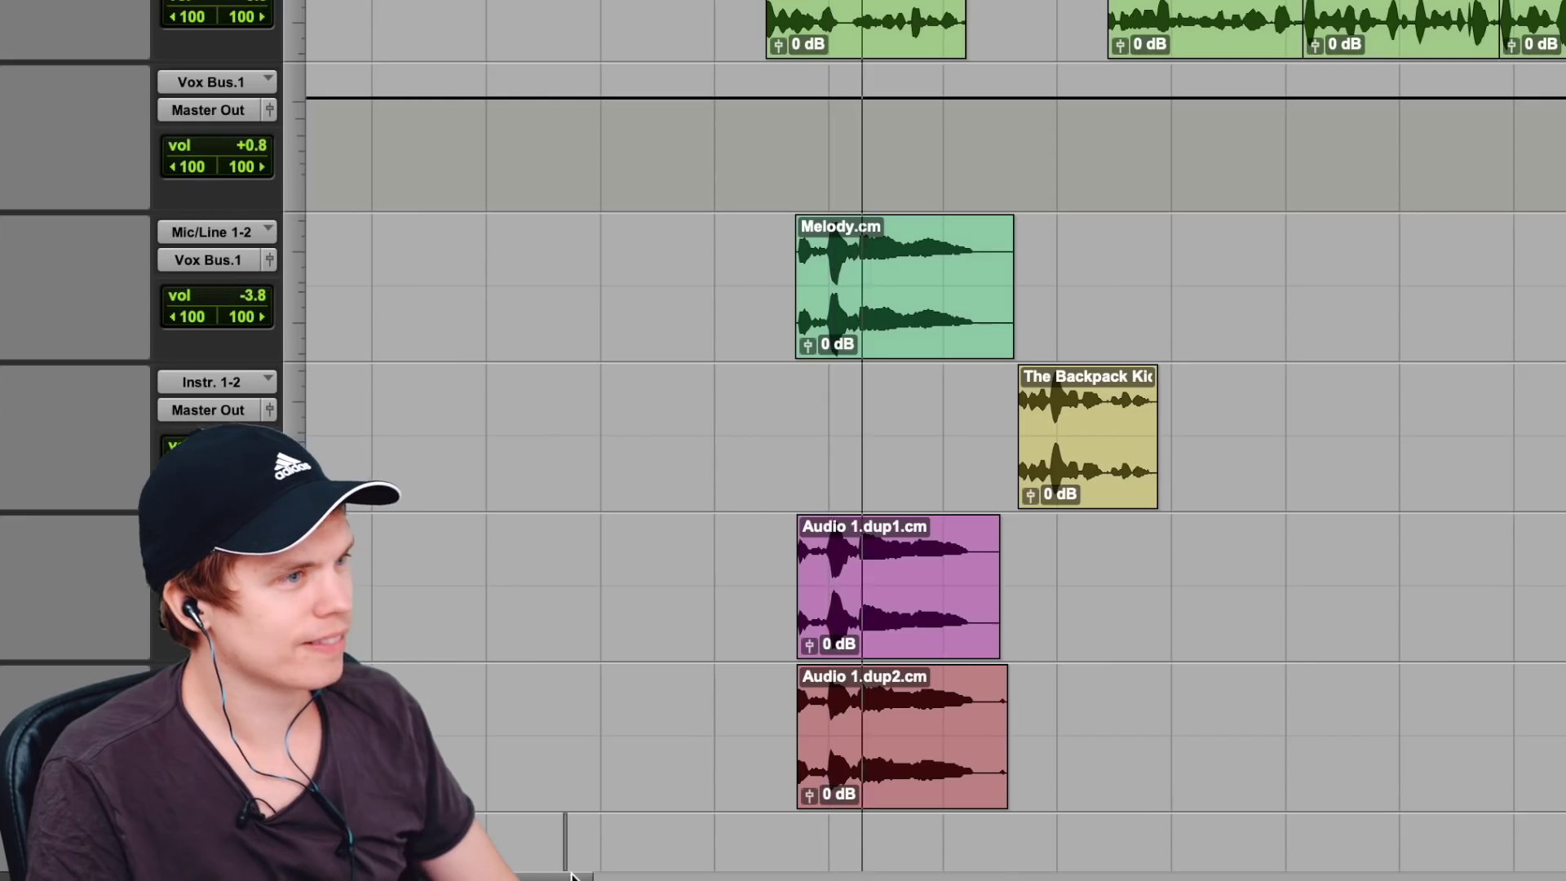
scroll(622, 776, "down", 5)
scroll(1091, 496, "up", 3)
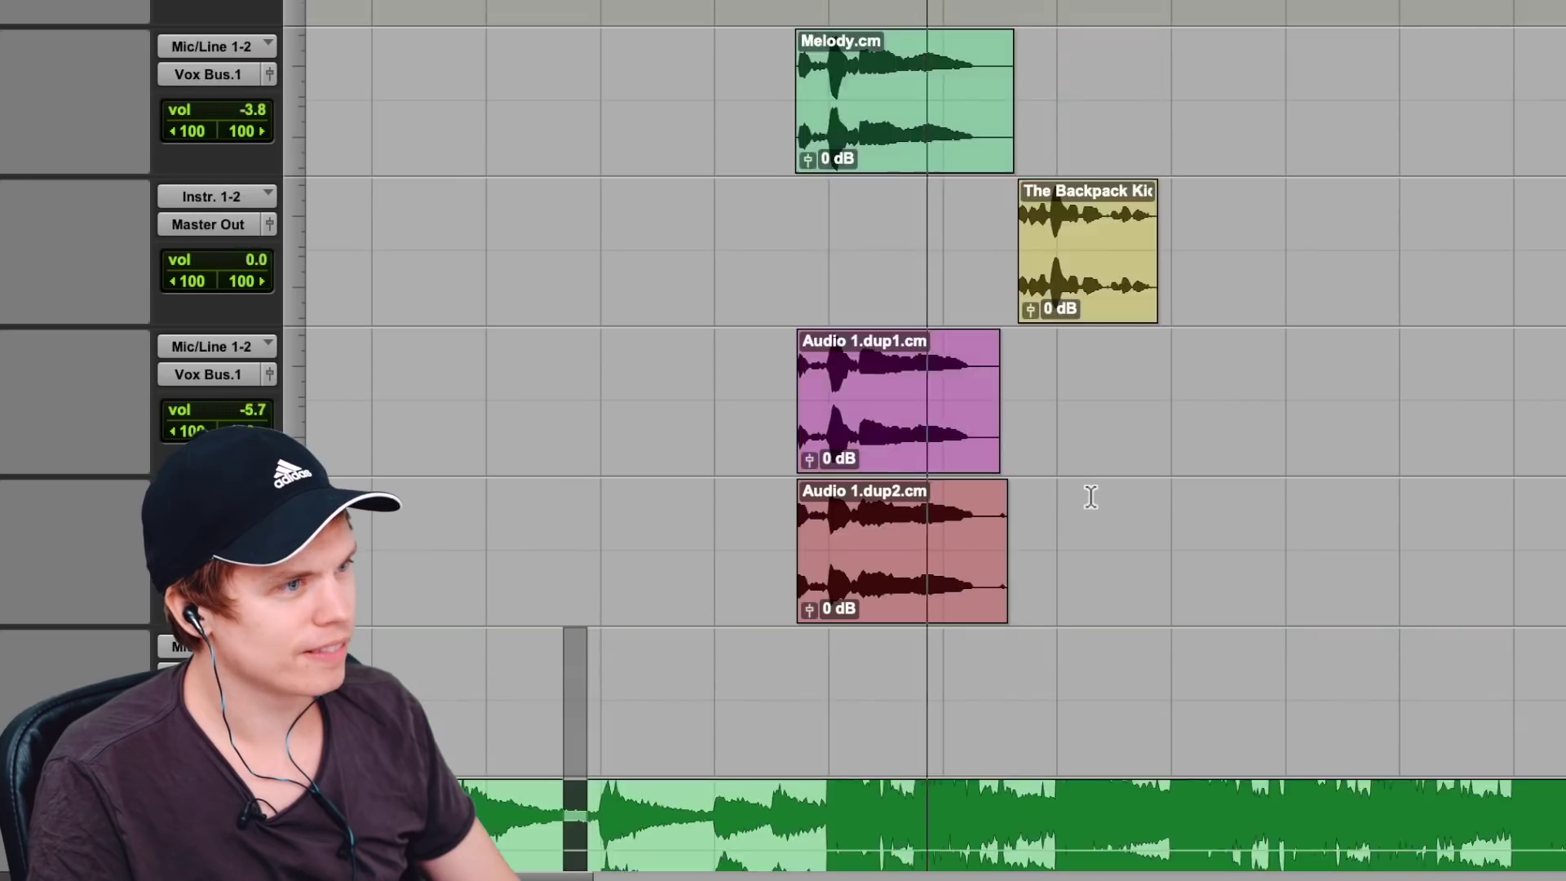
scroll(1092, 497, "up", 2)
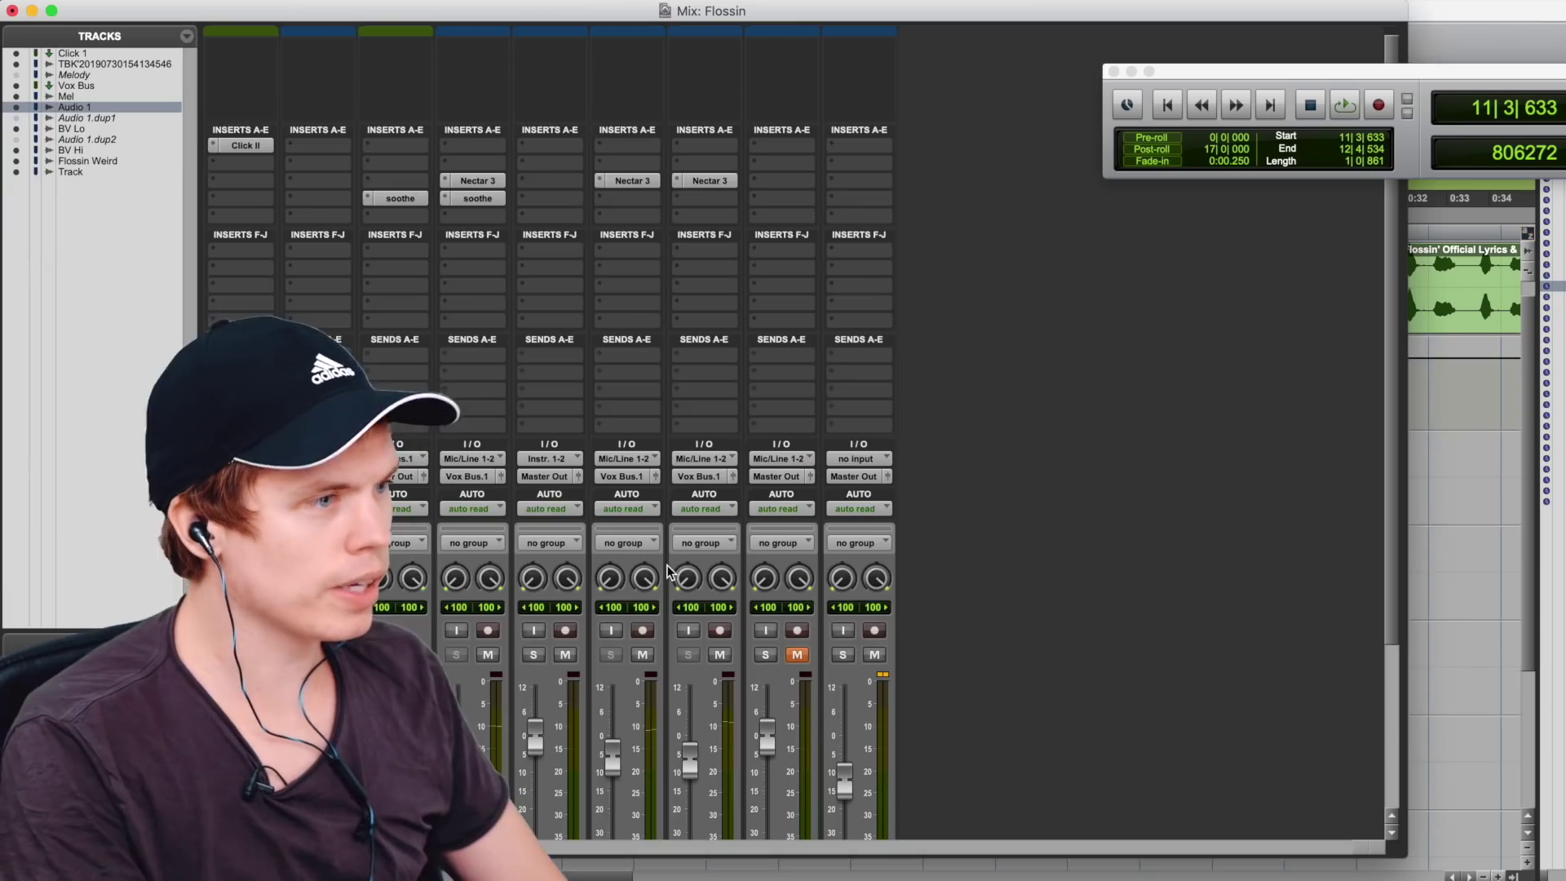
Step: Show Melodyne's random pitch and timing deviation options for the notes on the Rap track
left_click(216, 166)
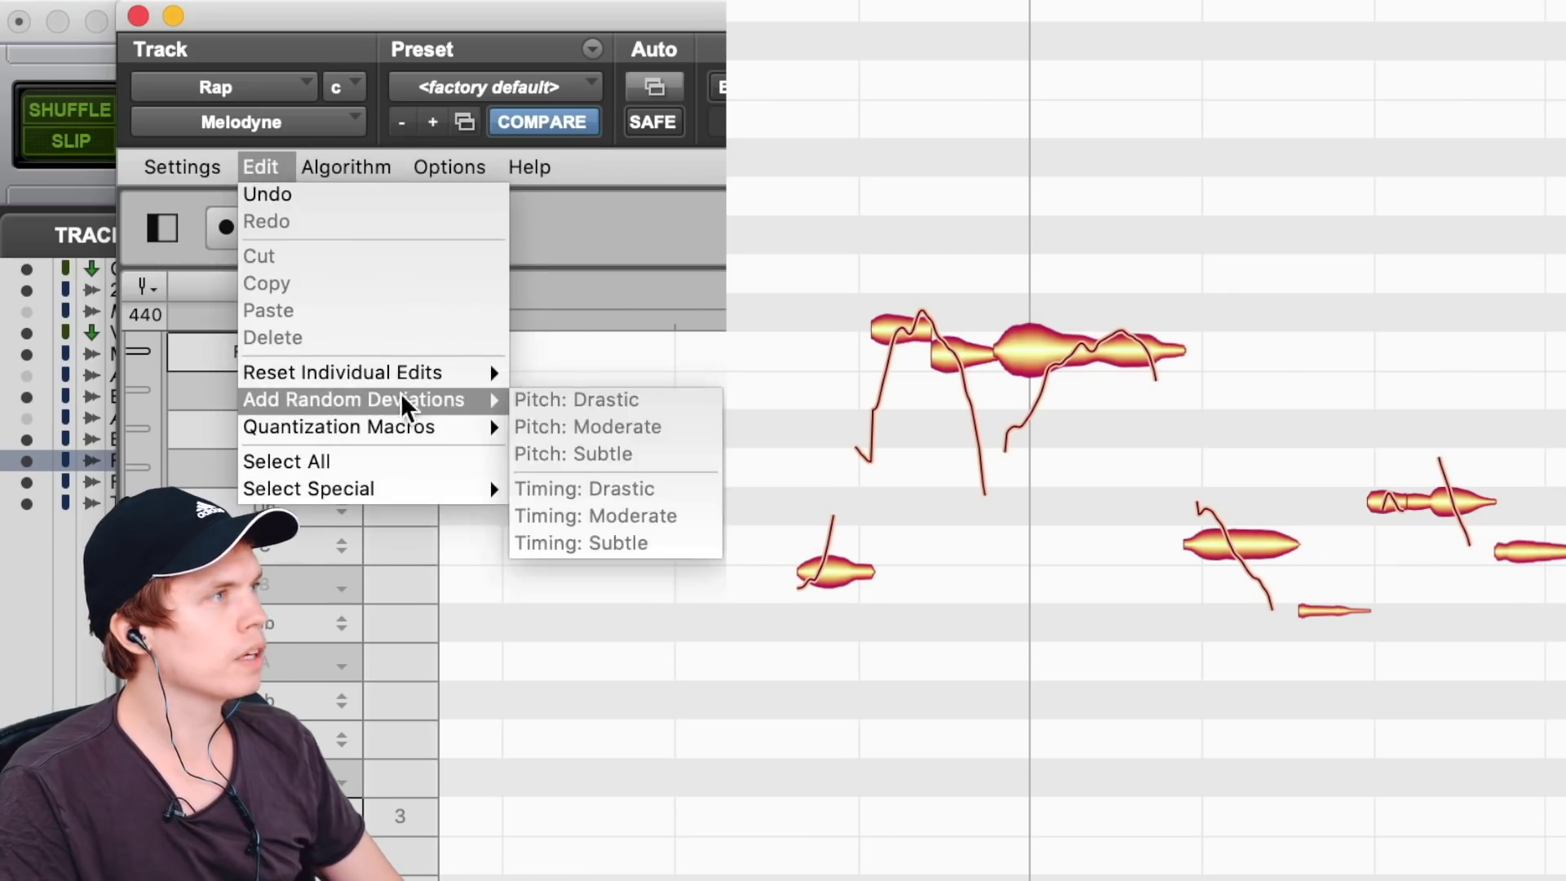
mouse_move(369, 151)
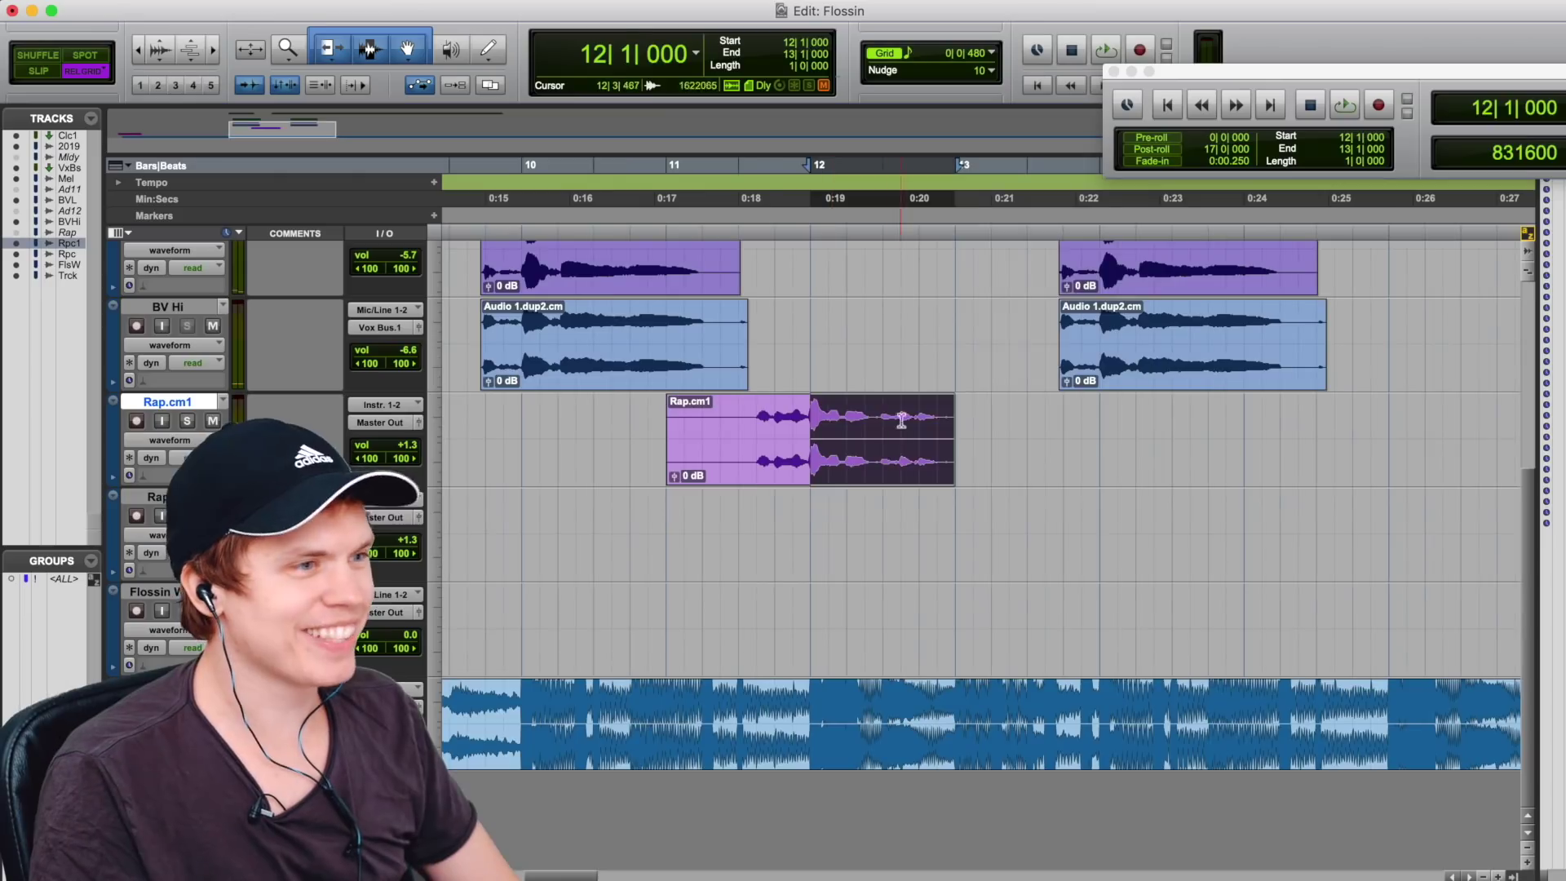
Step: Duplicate the last two beats of the Rap.cm1 phrase twice and shorten the second copy to one beat
key("super+bracketright")
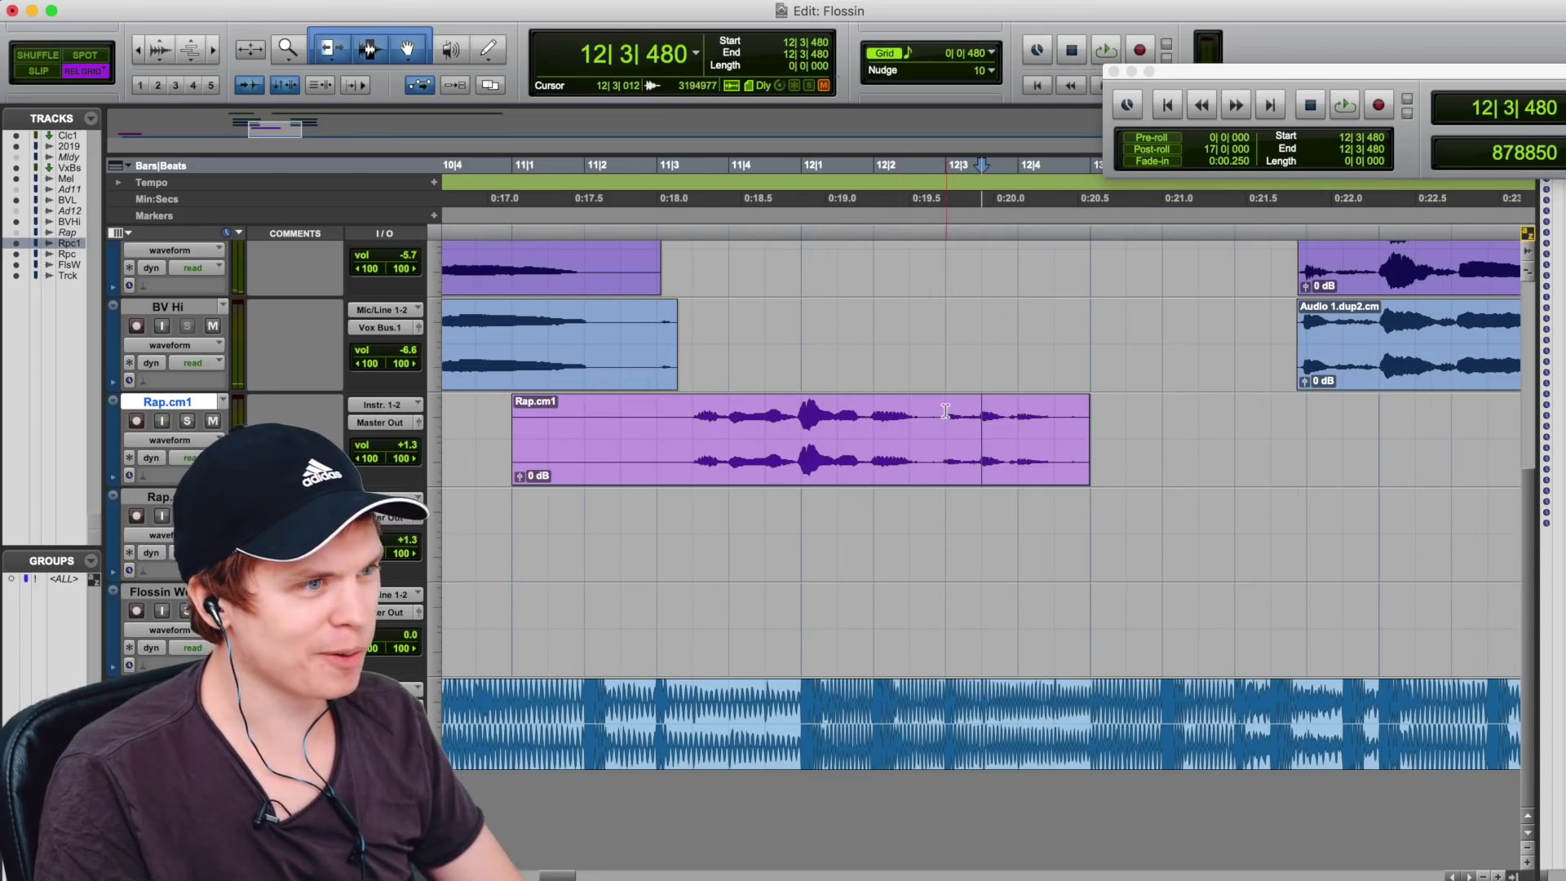
key("super+d")
key("super+d")
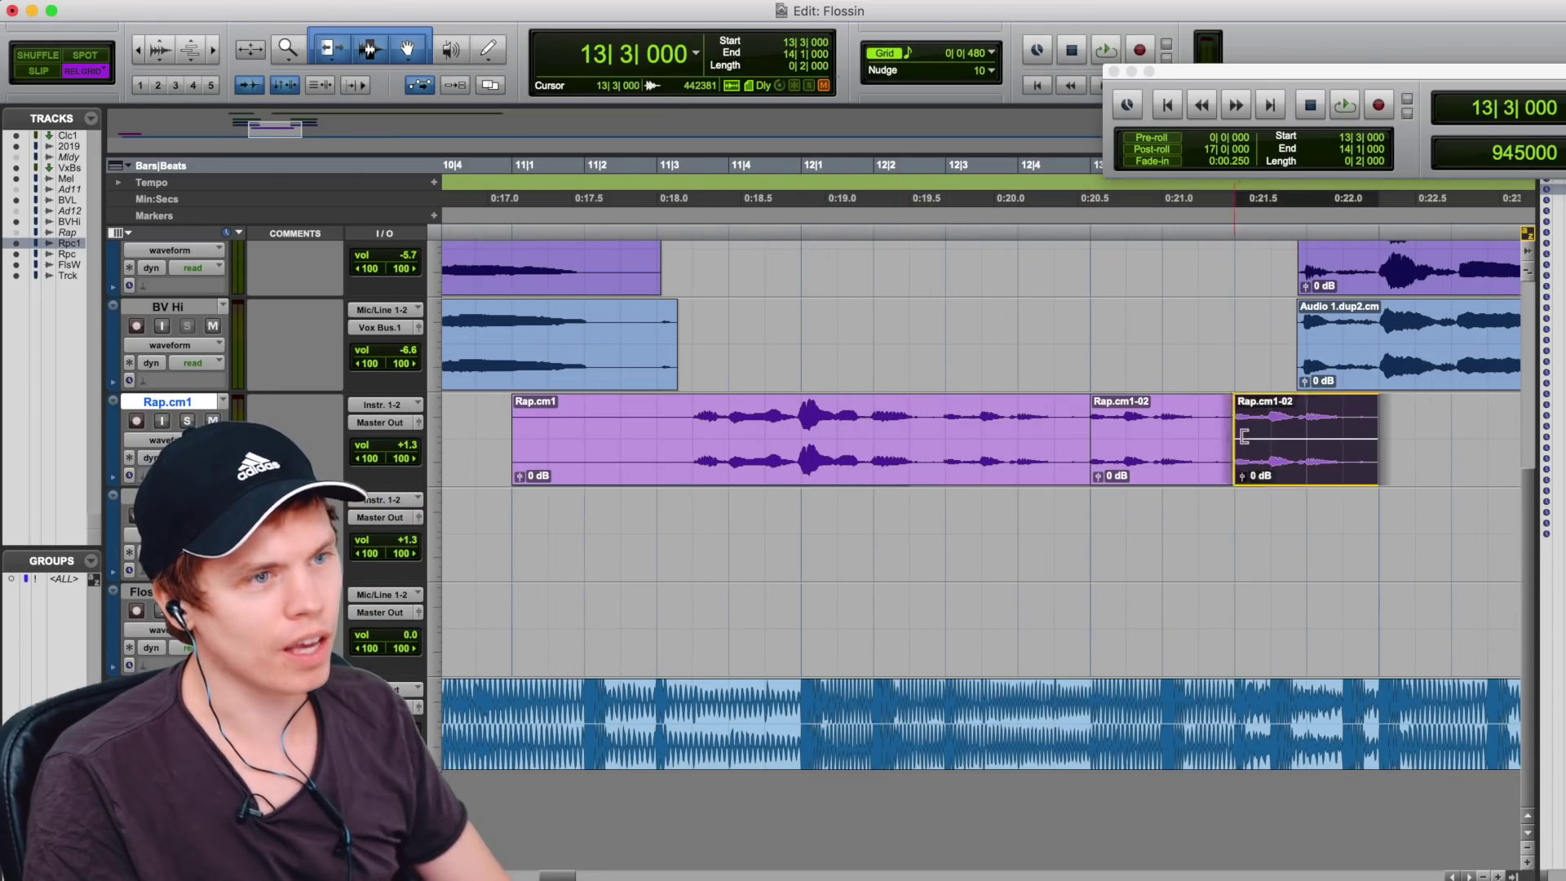
left_click_drag(1307, 457, 1234, 457)
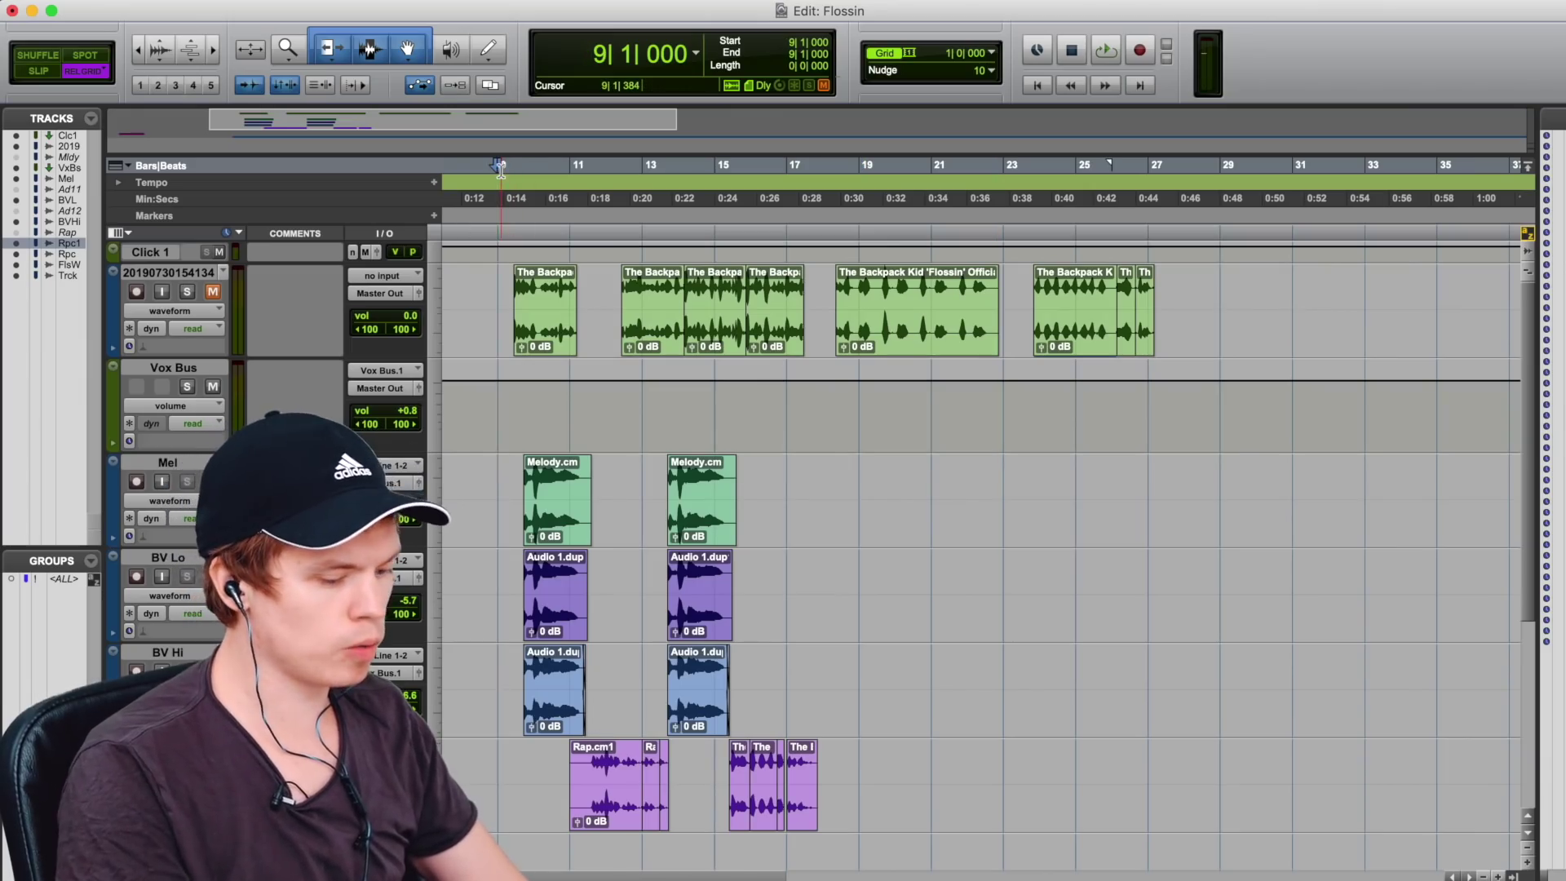
Step: Insert Auto-Tune Pro in the fourth insert slot of the Rap.cm1 track with a transpose of -3
key("super+equal")
left_click_drag(847, 234, 853, 297)
left_click(847, 224)
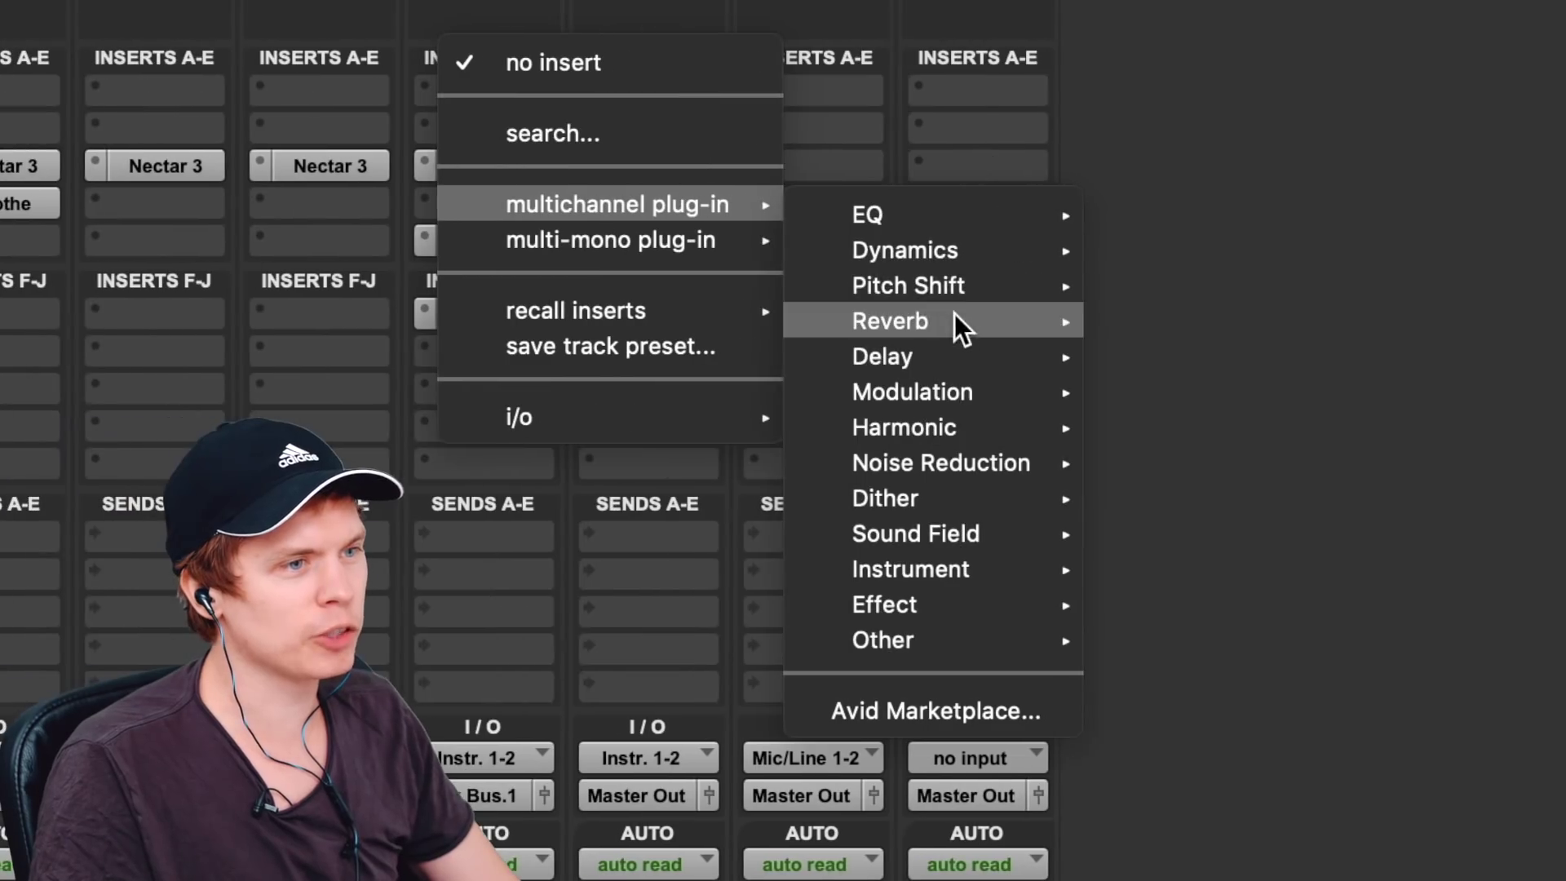
mouse_move(1020, 286)
key("Escape")
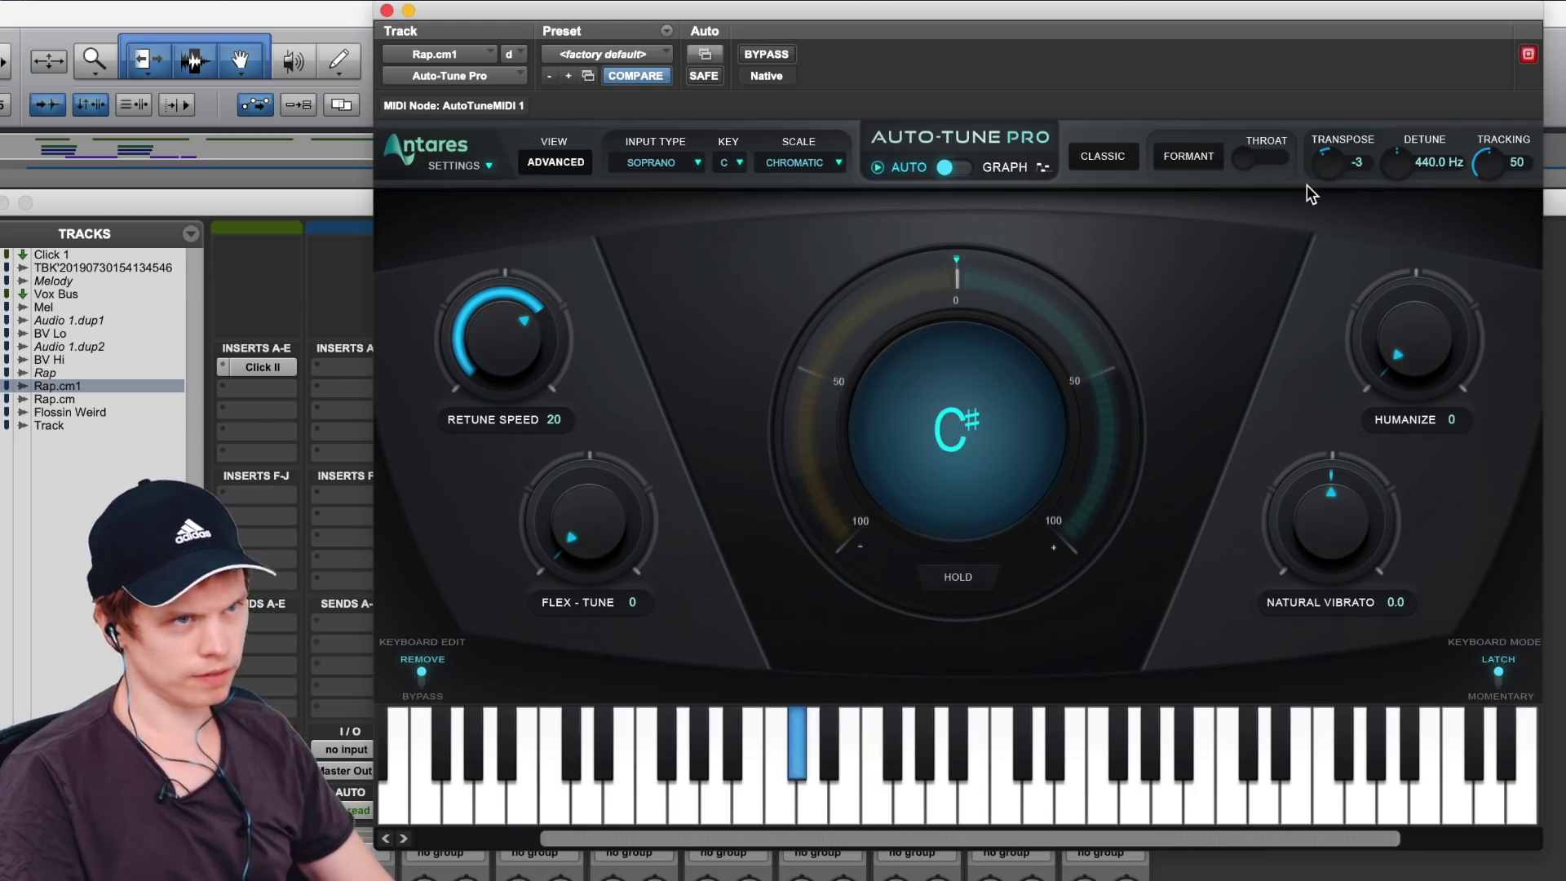
Step: Record a microphone take on the Vocal track starting at bar 16
scroll(1308, 164, "down", 1)
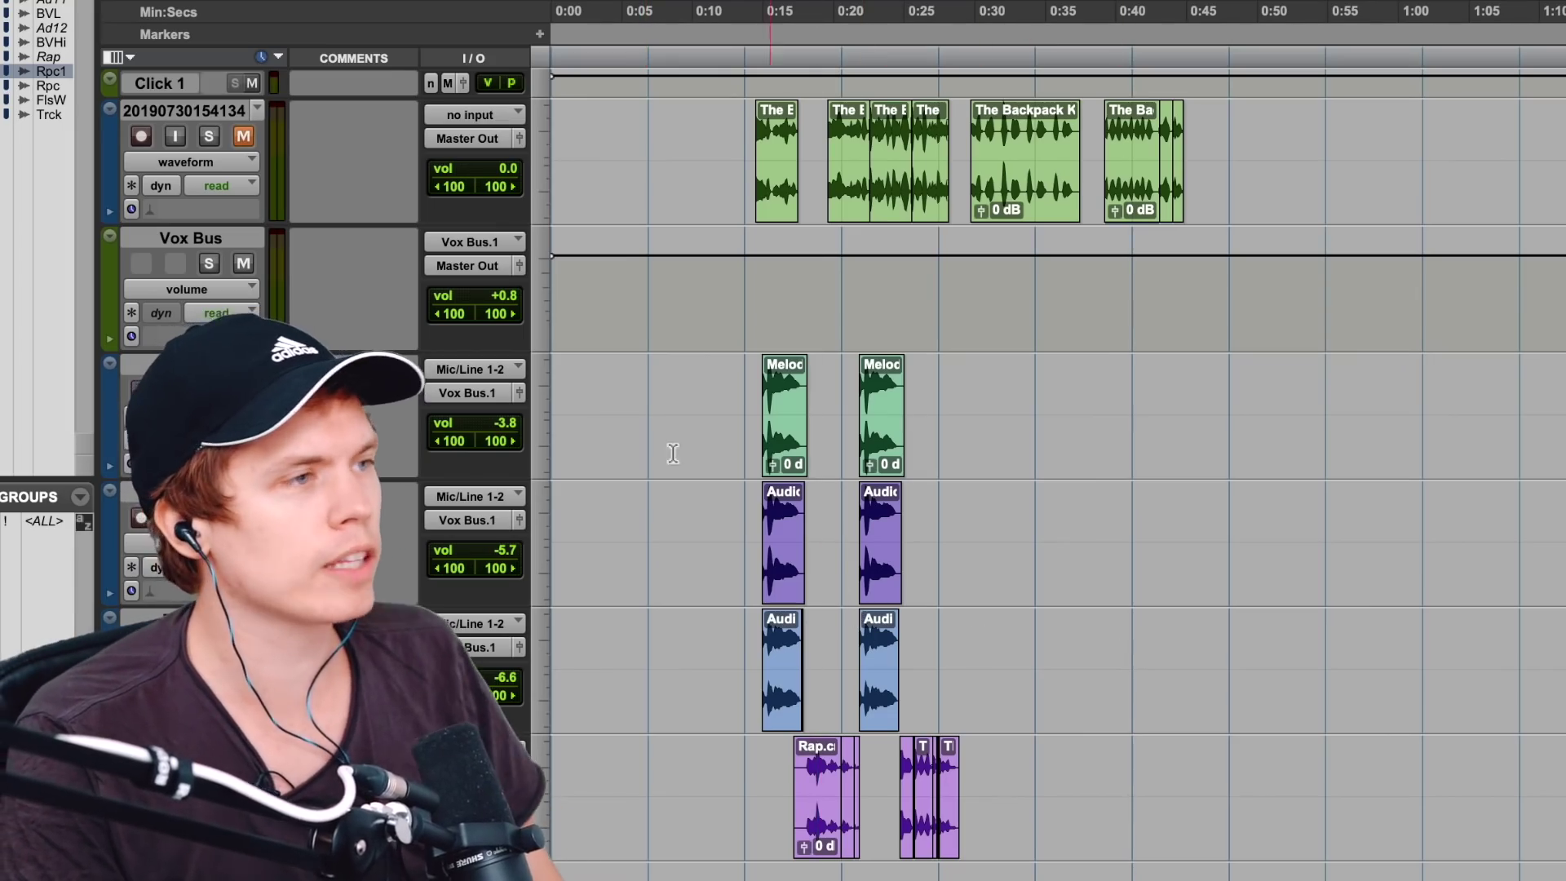
scroll(942, 658, "down", 5)
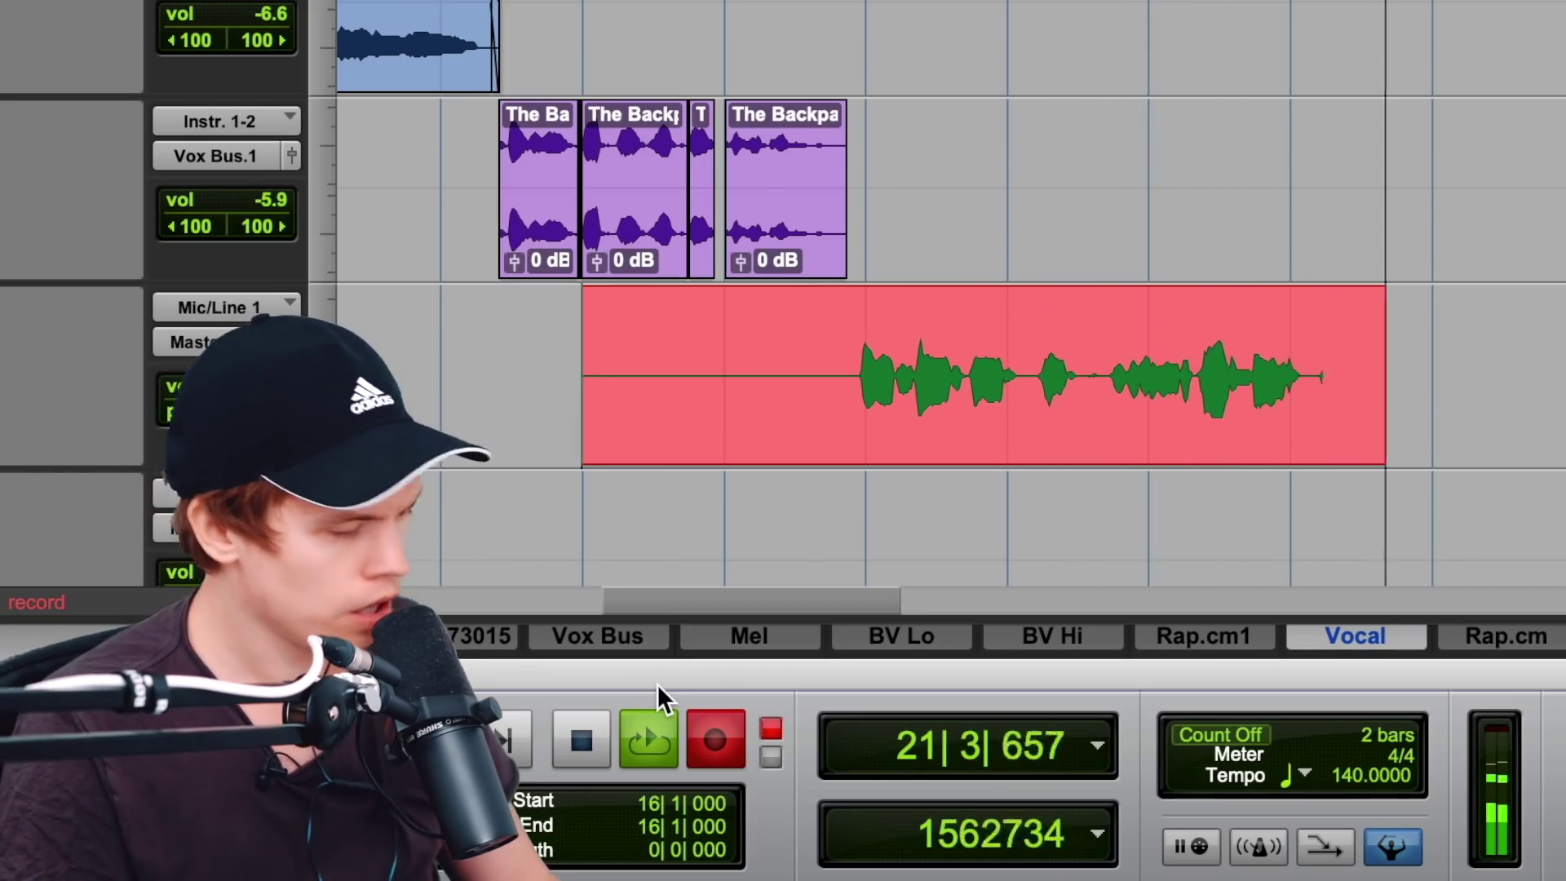
key("space")
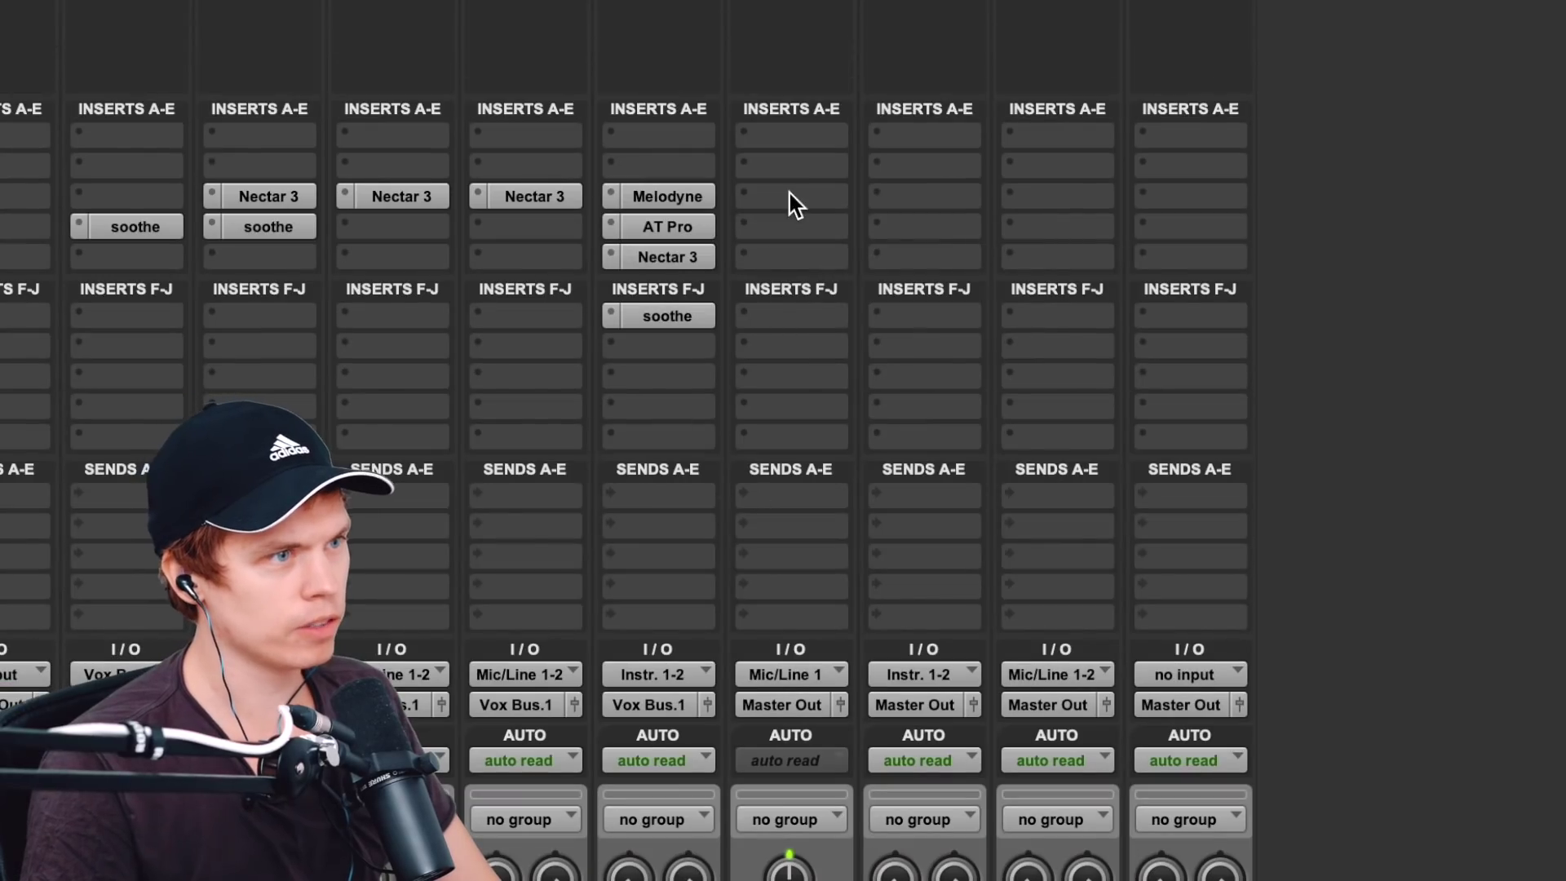
Step: Insert a plug-in in the third insert slot of the Vocal track
left_click(790, 196)
mouse_move(889, 198)
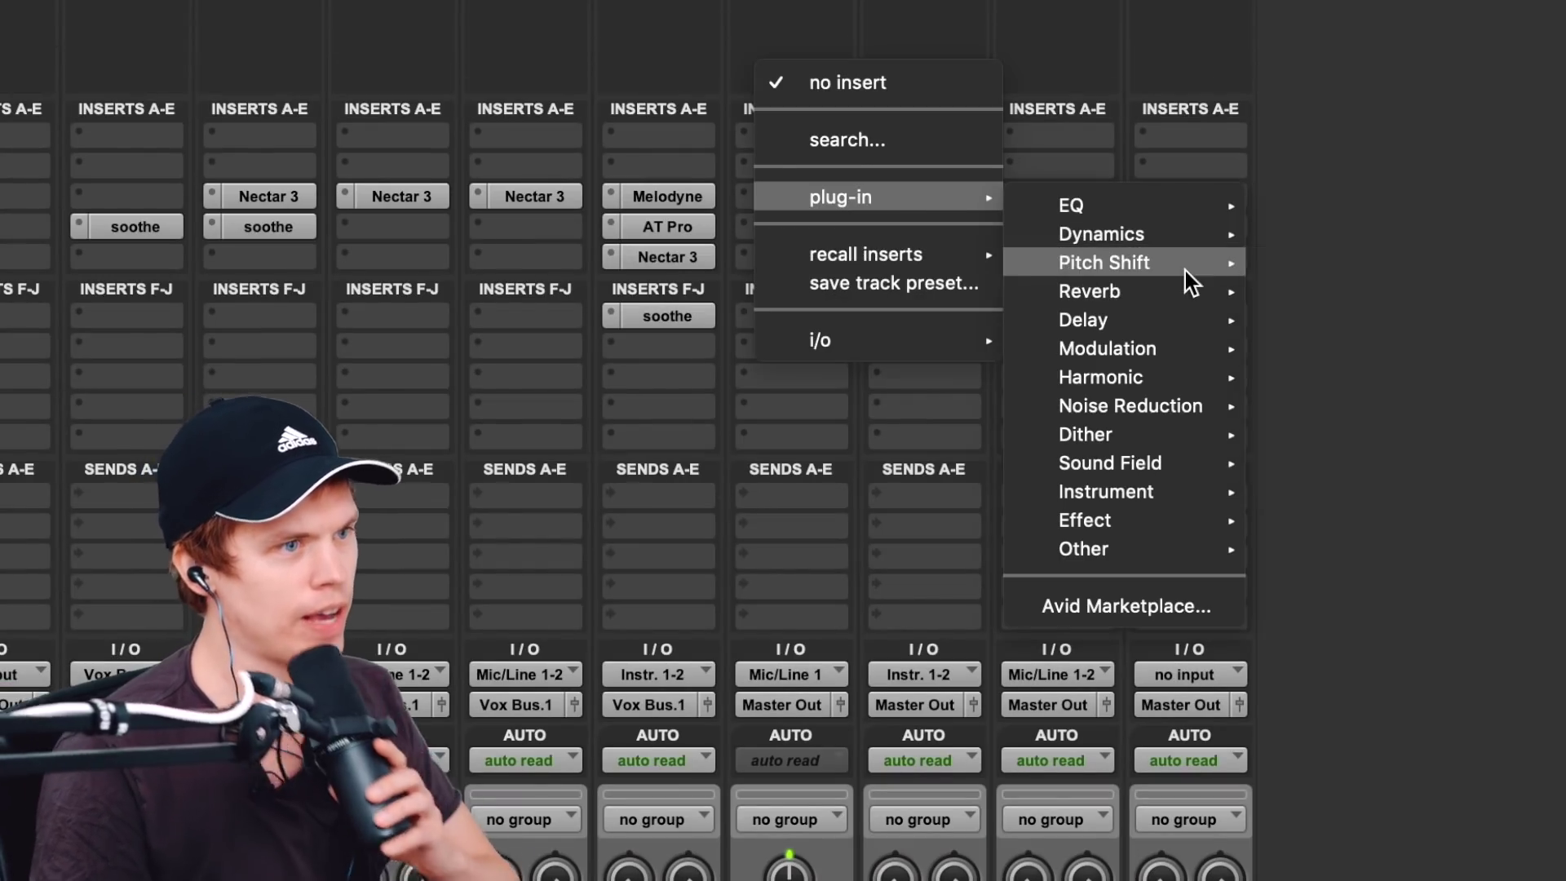